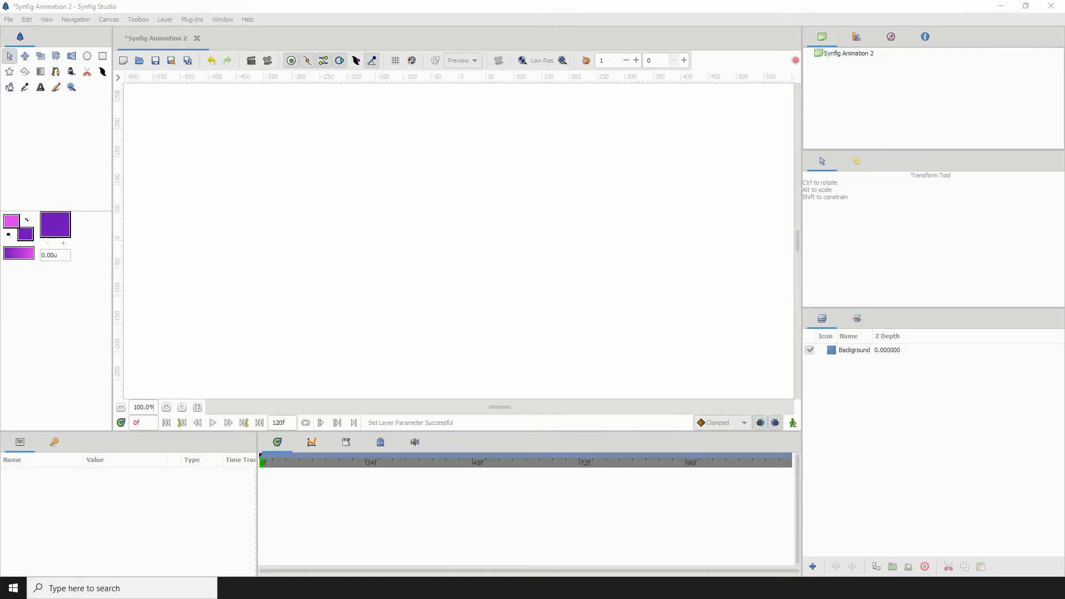
- Open the Synfig Wiki Convert page and scroll down to the Step convert type and its sine-wave example
{"action": "key", "text": "alt+Tab"}
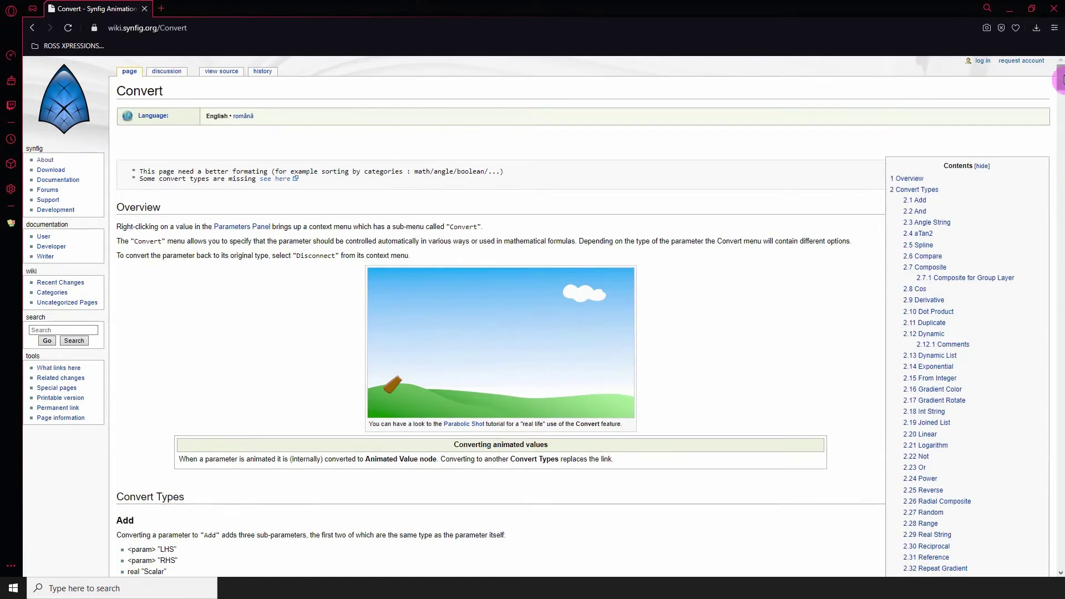
{"action": "left_click_drag", "start_coordinate": [1060, 86], "coordinate": [1060, 380]}
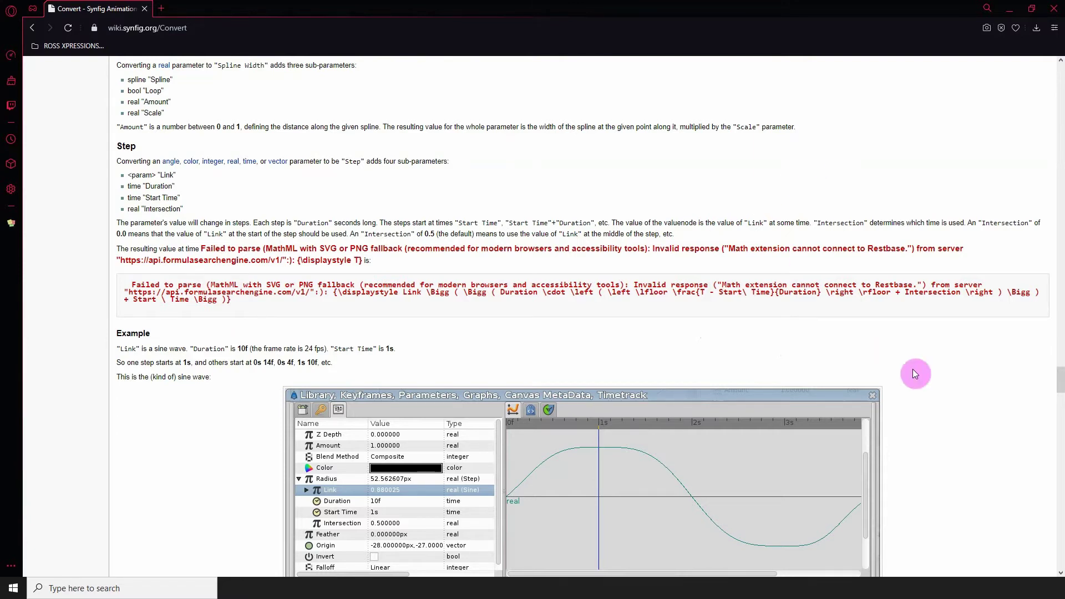
- Back in Synfig, draw a purple circle with a region left of the canvas centre
{"action": "key", "text": "super+Down"}
{"action": "key", "text": "super+Down"}
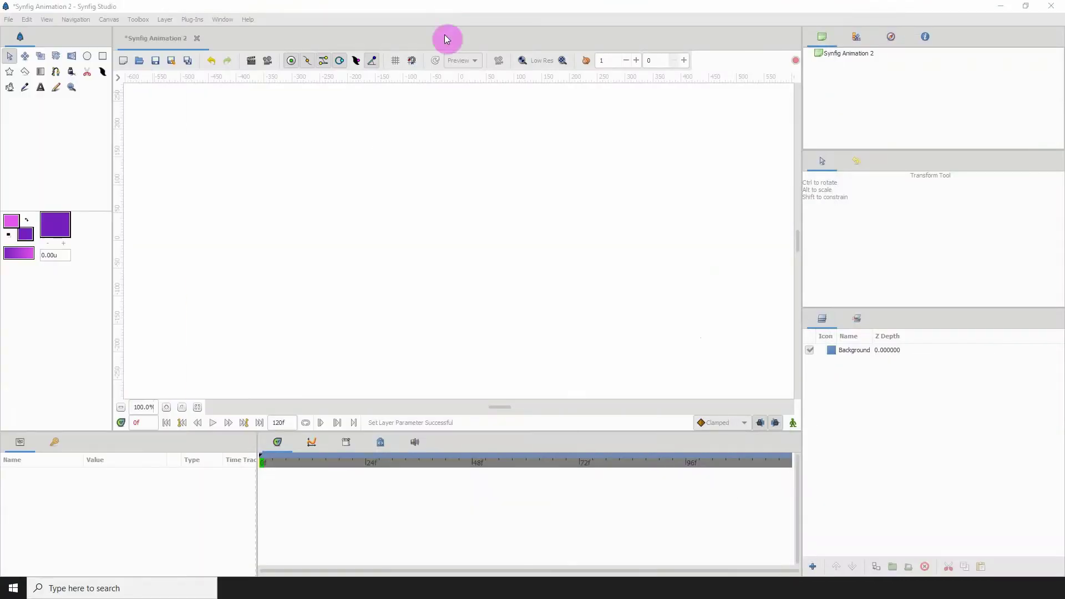
{"action": "left_click", "coordinate": [86, 56]}
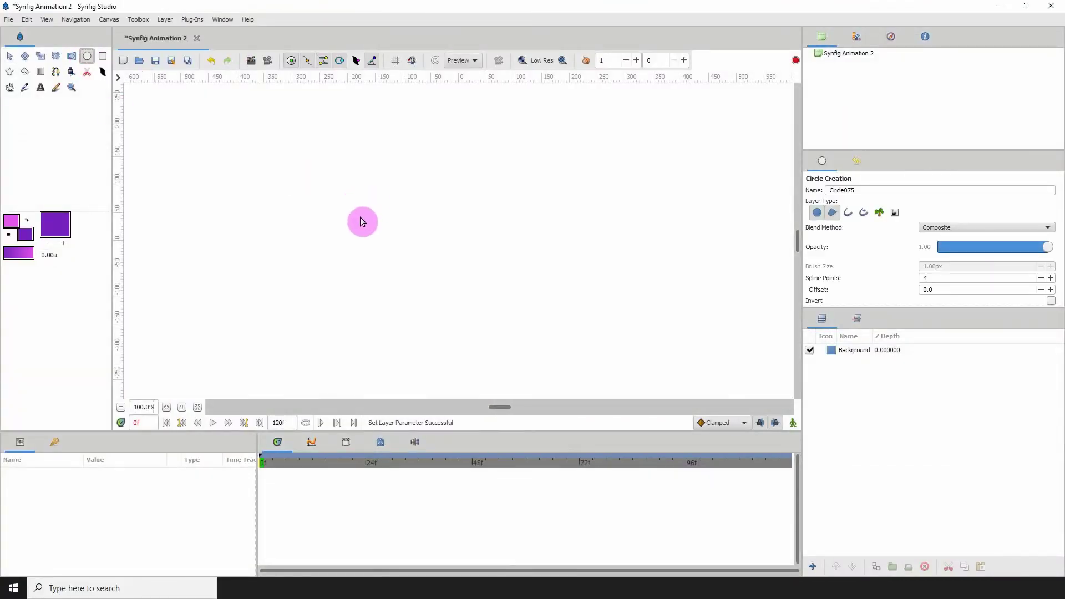
{"action": "left_click_drag", "start_coordinate": [385, 257], "coordinate": [387, 251]}
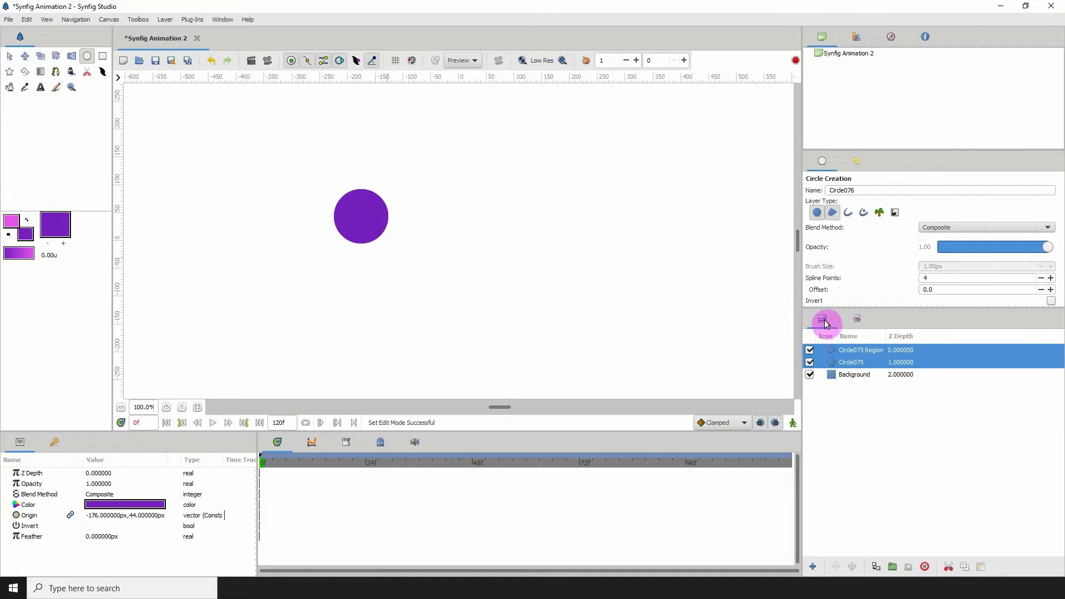
- Delete the plain circle layer, keeping and selecting the Circle075 Region layer
{"action": "left_click", "coordinate": [865, 362]}
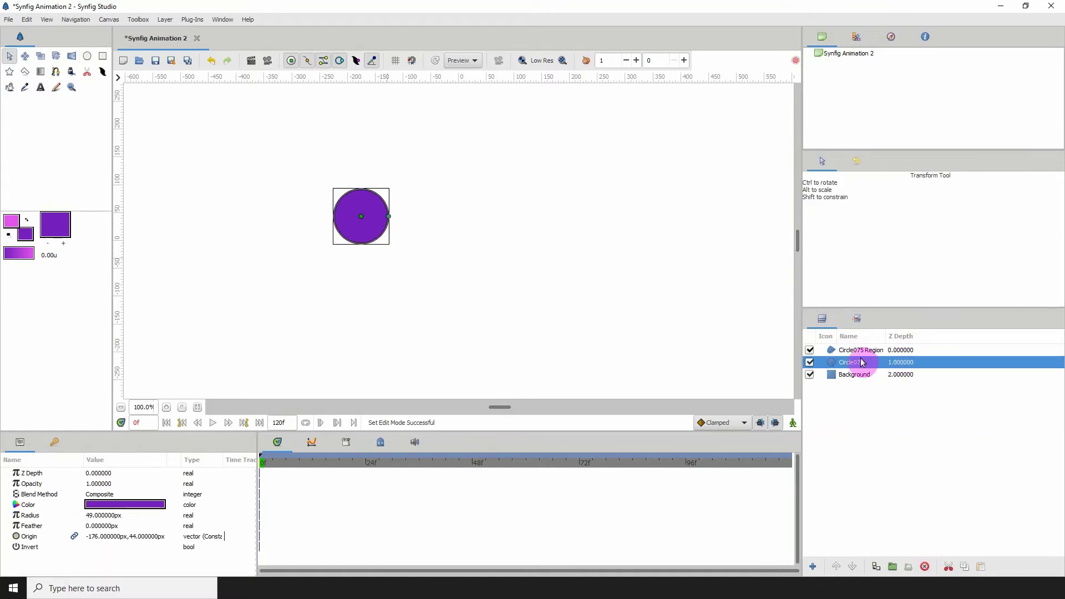
{"action": "left_click", "coordinate": [925, 566]}
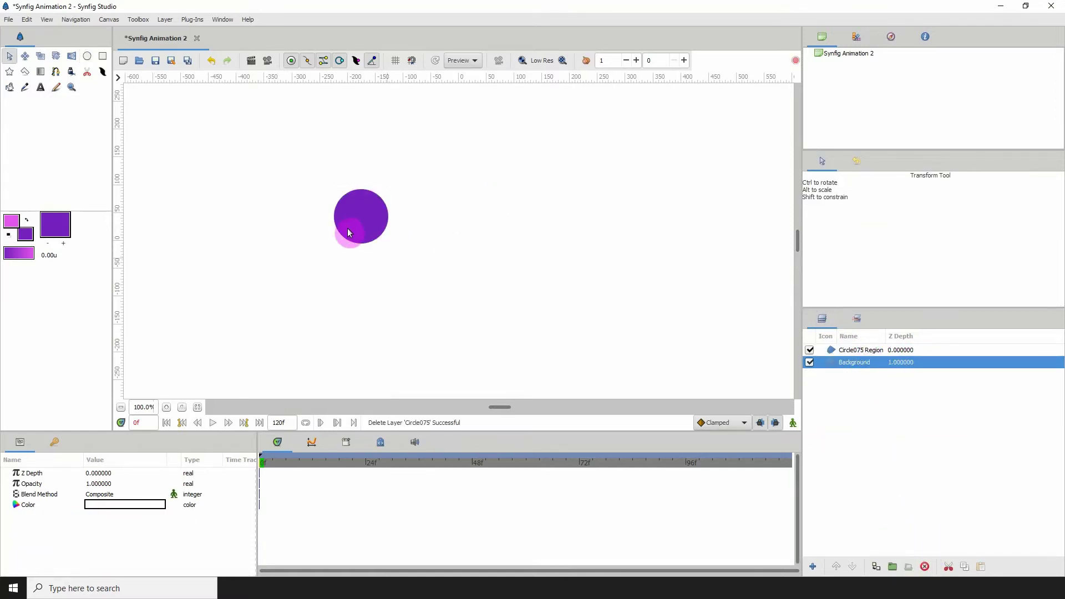
{"action": "left_click", "coordinate": [857, 349]}
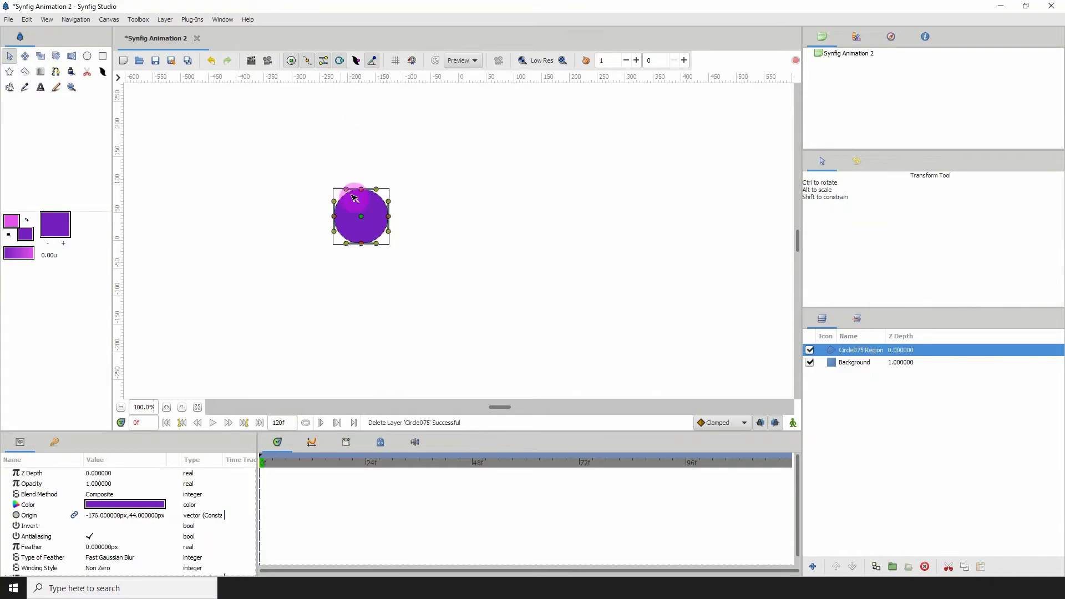
- Move the circle region up and right to origin about -109, 107
{"action": "left_click_drag", "start_coordinate": [361, 217], "coordinate": [399, 182]}
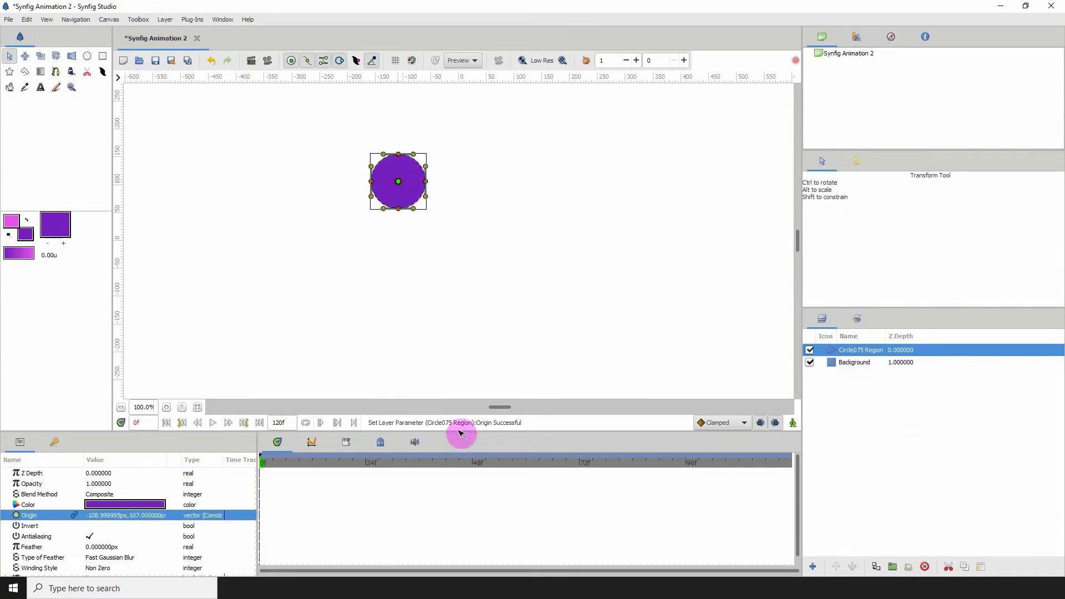
{"action": "left_click_drag", "start_coordinate": [492, 431], "coordinate": [501, 387]}
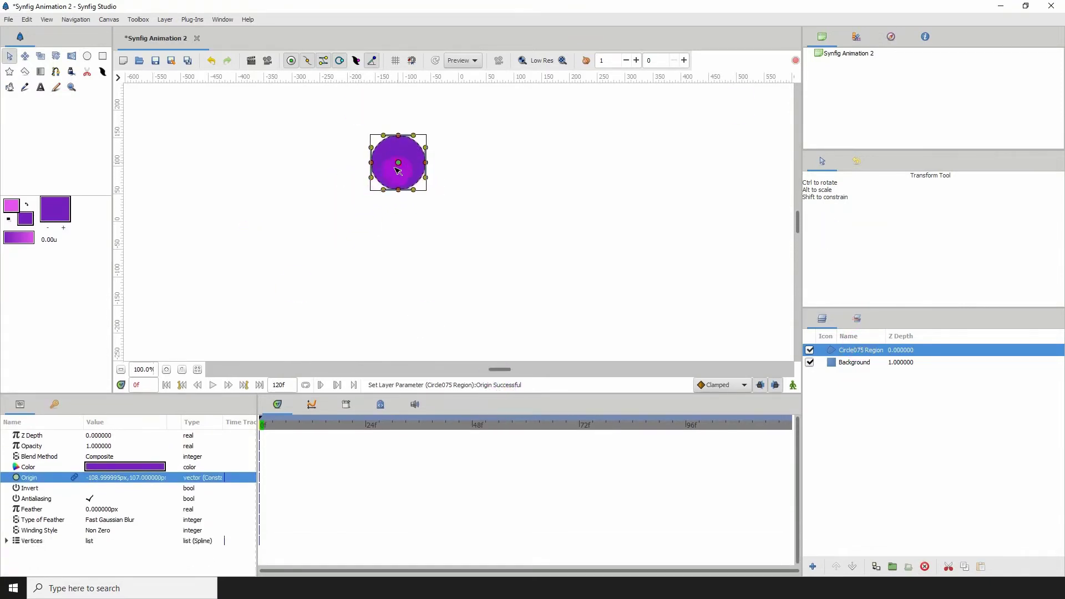
{"action": "left_click", "coordinate": [412, 188]}
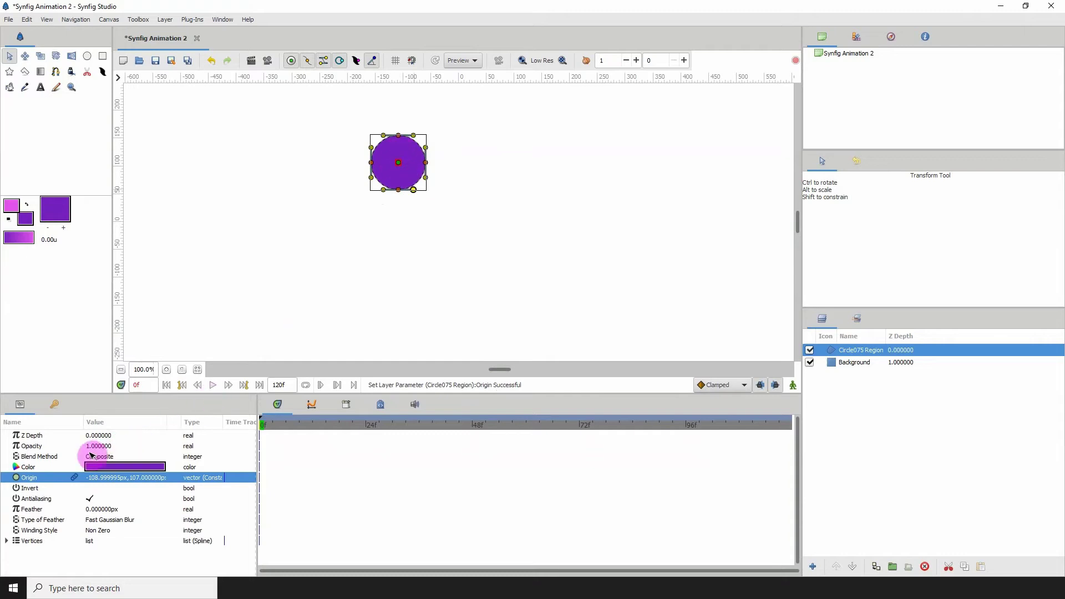
{"action": "left_click", "coordinate": [36, 446]}
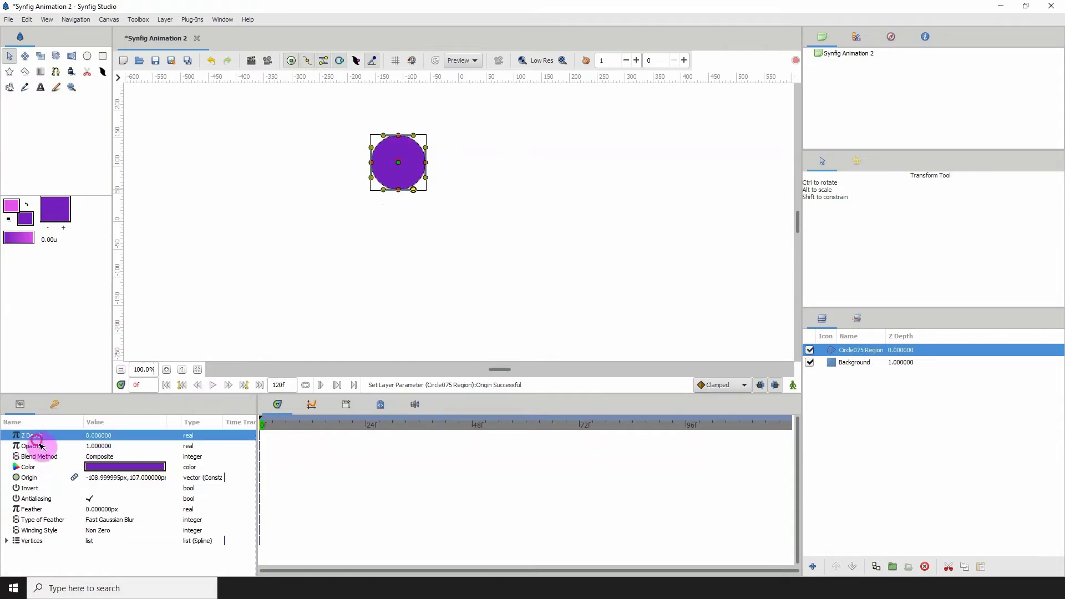
{"action": "left_click", "coordinate": [36, 457]}
{"action": "left_click", "coordinate": [30, 478]}
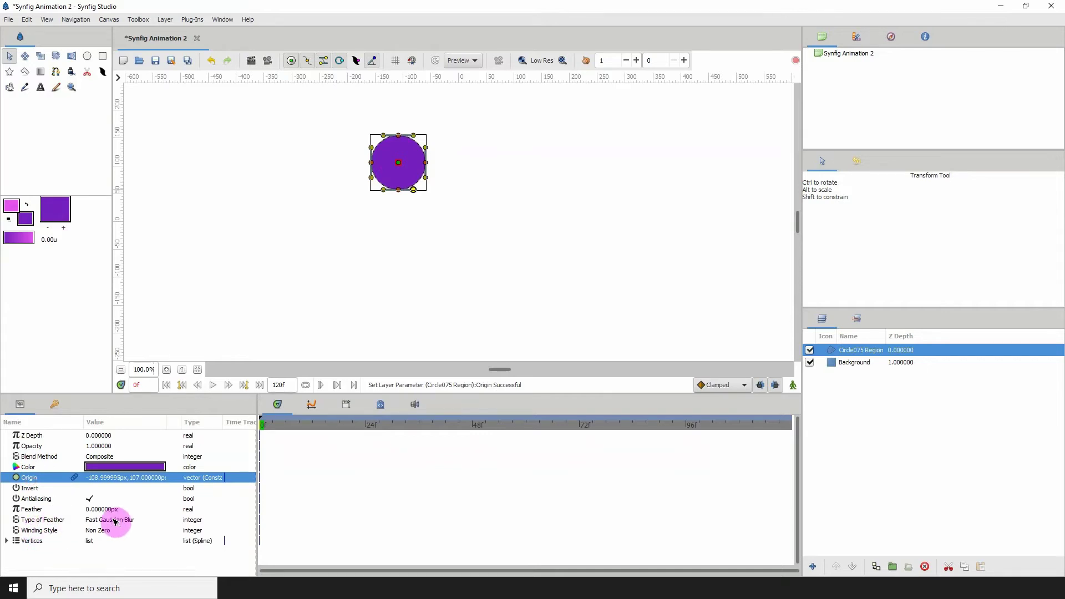
- Lower the region's Opacity to 0.5 to lighten the circle, then re-edit the value
{"action": "left_click", "coordinate": [50, 446]}
{"action": "left_click", "coordinate": [85, 447]}
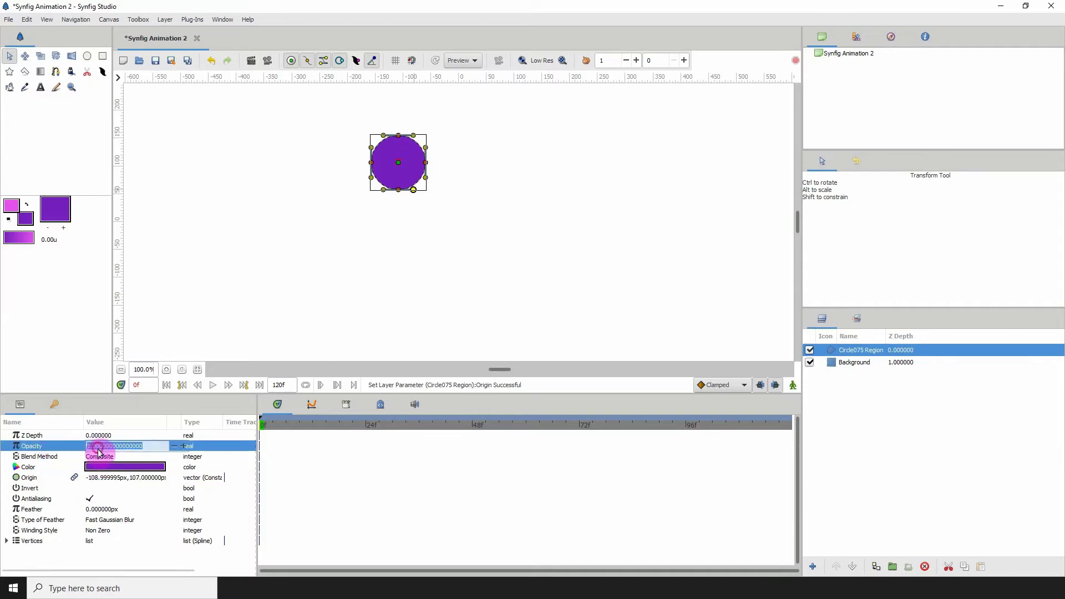
{"action": "left_click", "coordinate": [173, 447]}
{"action": "left_click", "coordinate": [174, 447]}
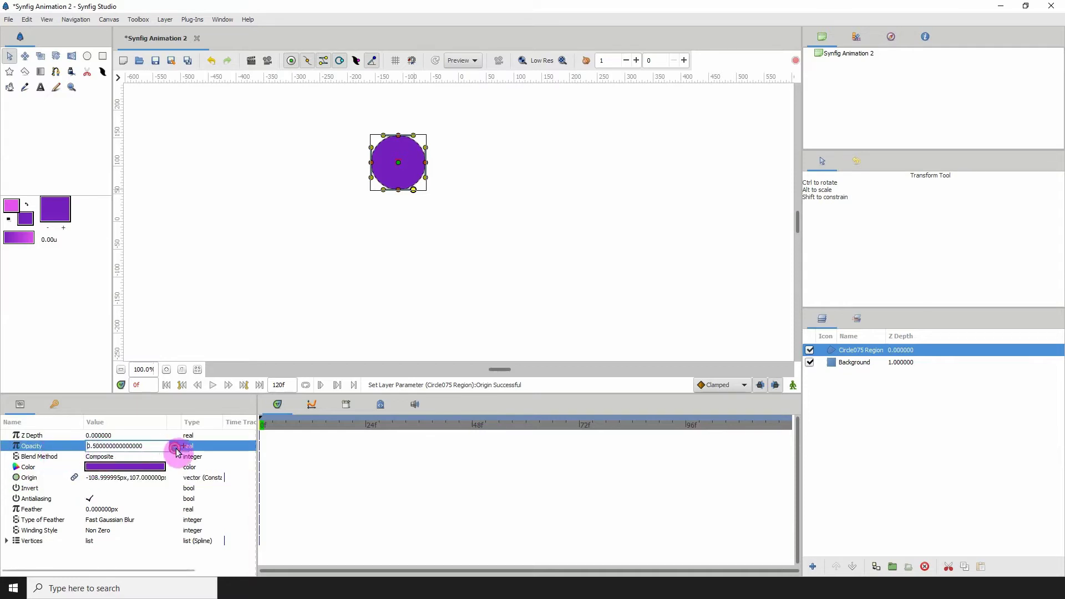
{"action": "left_click", "coordinate": [176, 448]}
{"action": "left_click", "coordinate": [128, 456]}
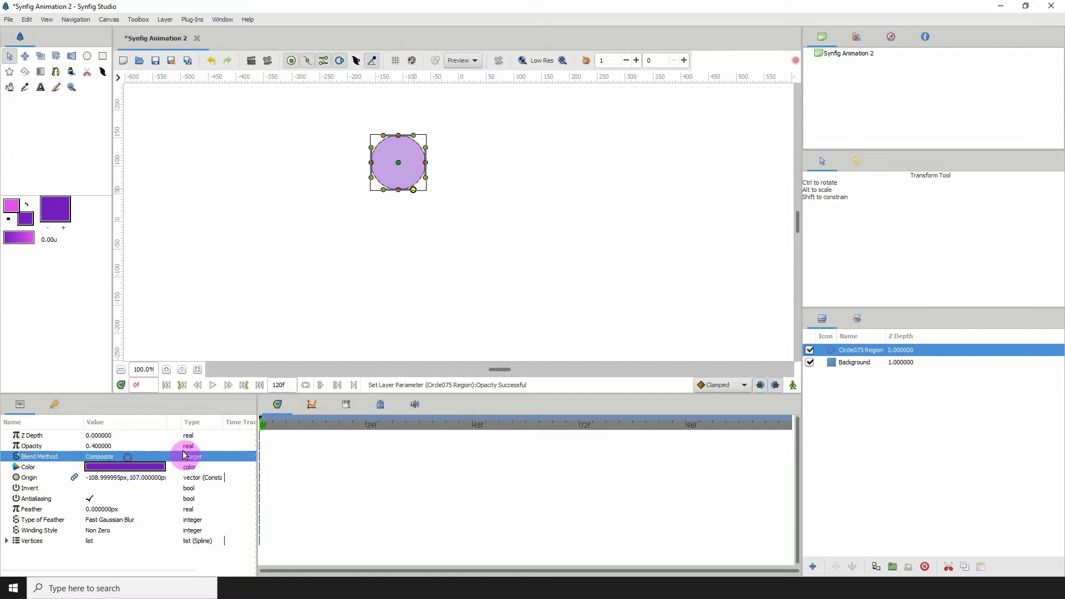
{"action": "left_click", "coordinate": [93, 447]}
{"action": "left_click", "coordinate": [96, 447]}
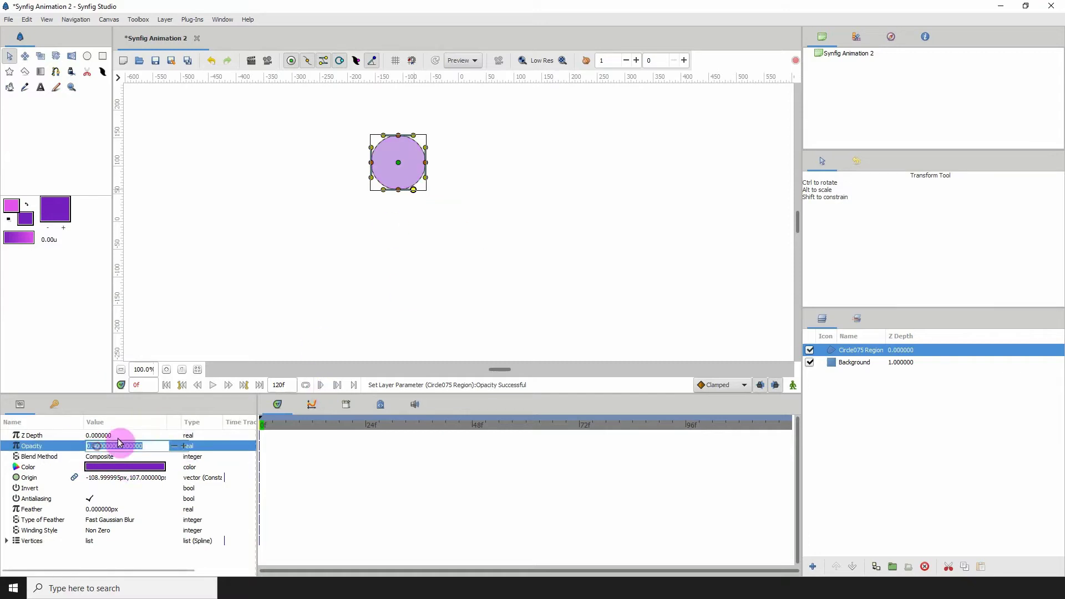
- Restore Opacity to 1, then convert it to a Random value, now 1.938904
{"action": "type", "text": "1"}
{"action": "key", "text": "Return"}
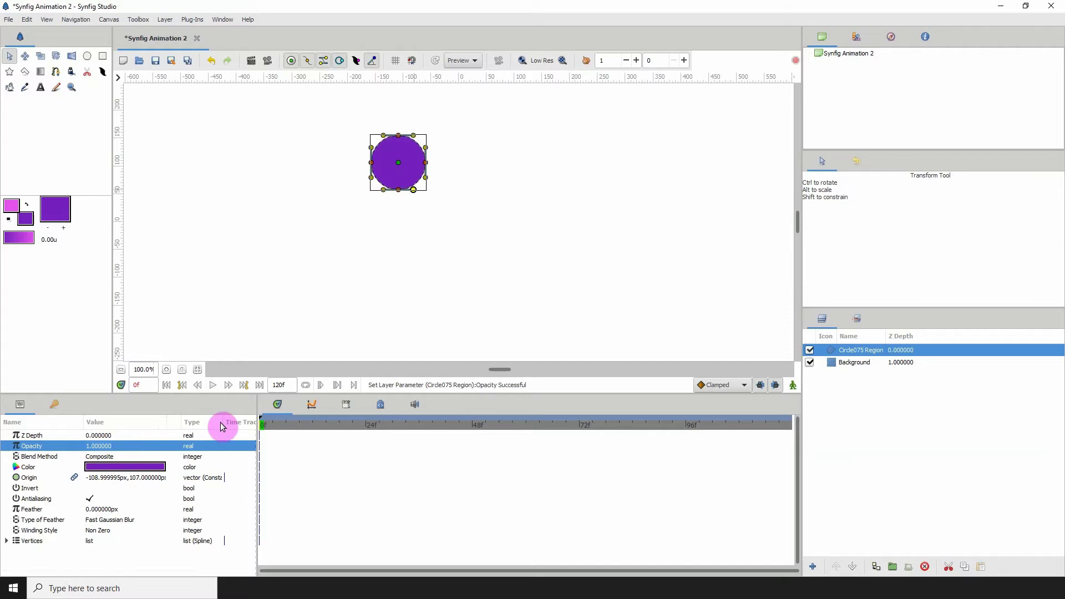
{"action": "right_click", "coordinate": [96, 448]}
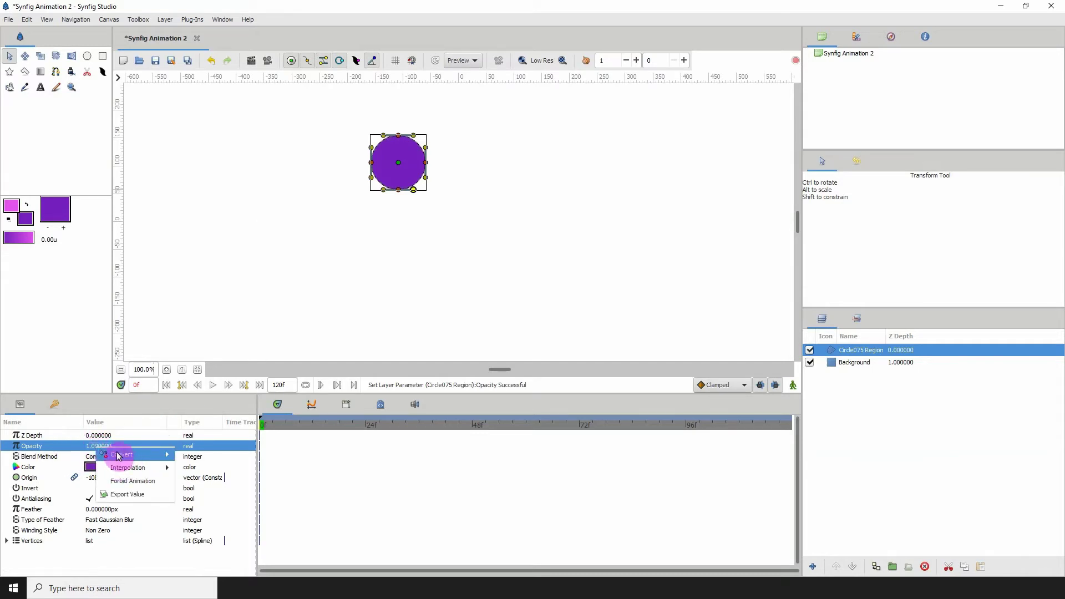
{"action": "mouse_move", "coordinate": [119, 455]}
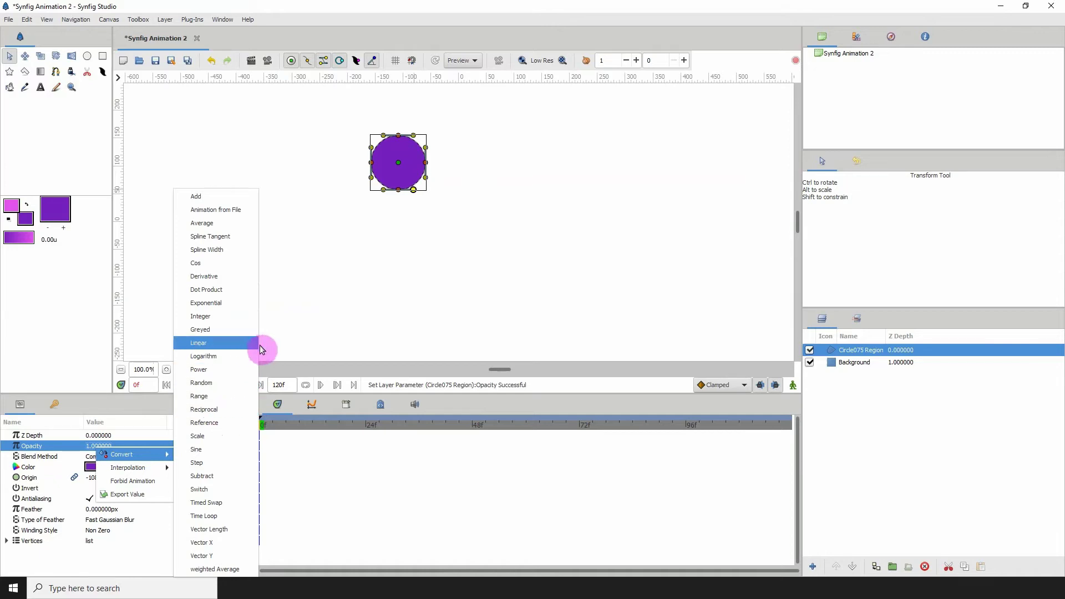
{"action": "left_click", "coordinate": [205, 383]}
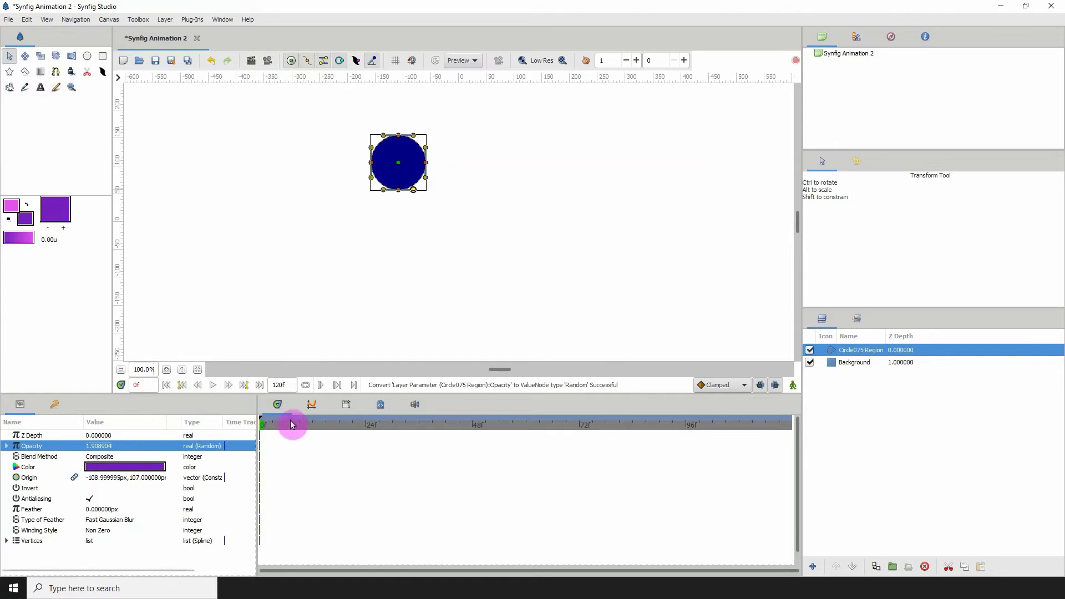
- Play the animation to watch the random opacity vary, then move to frame 20
{"action": "key", "text": "space"}
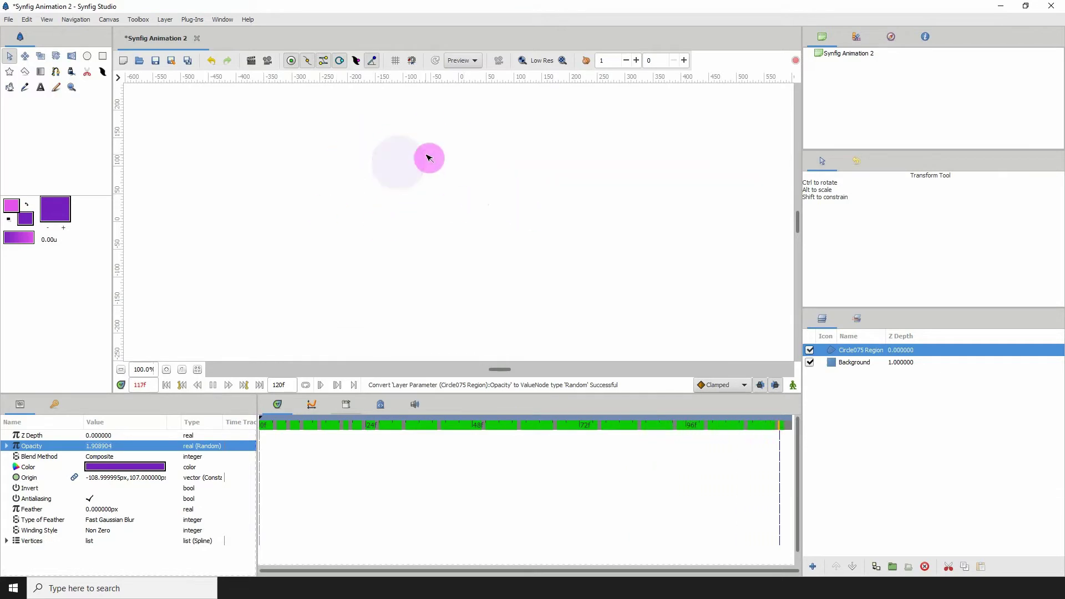
{"action": "key", "text": "space"}
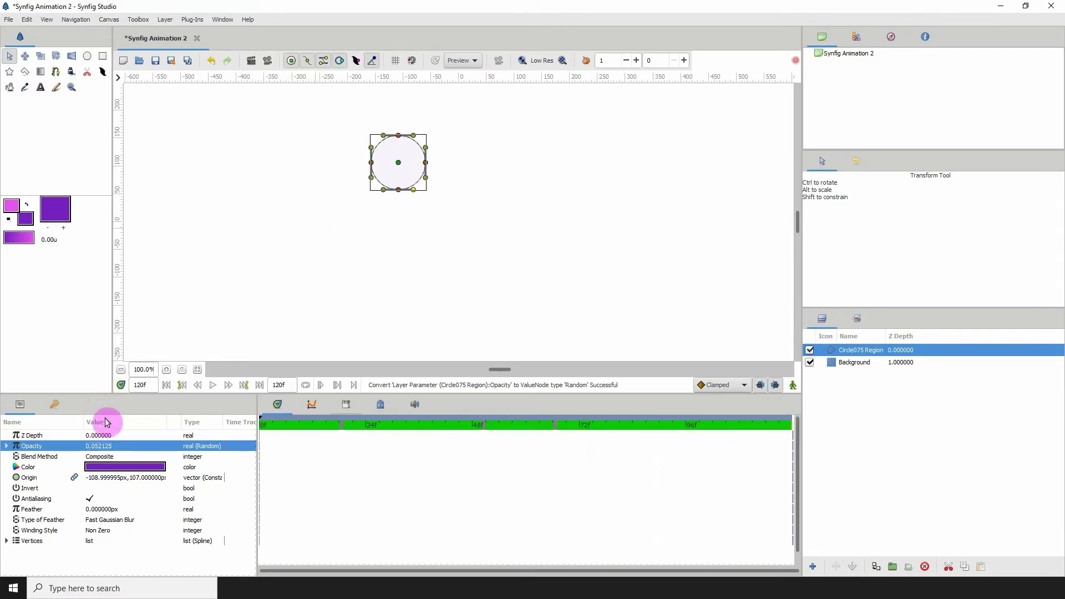
{"action": "left_click", "coordinate": [42, 478]}
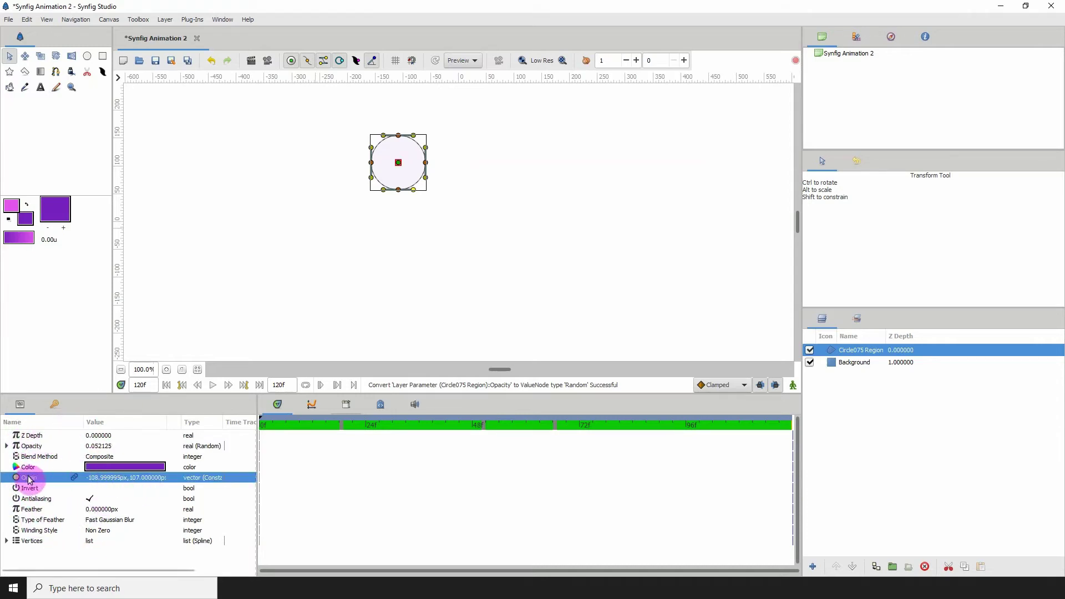
{"action": "left_click_drag", "start_coordinate": [39, 482], "coordinate": [399, 427]}
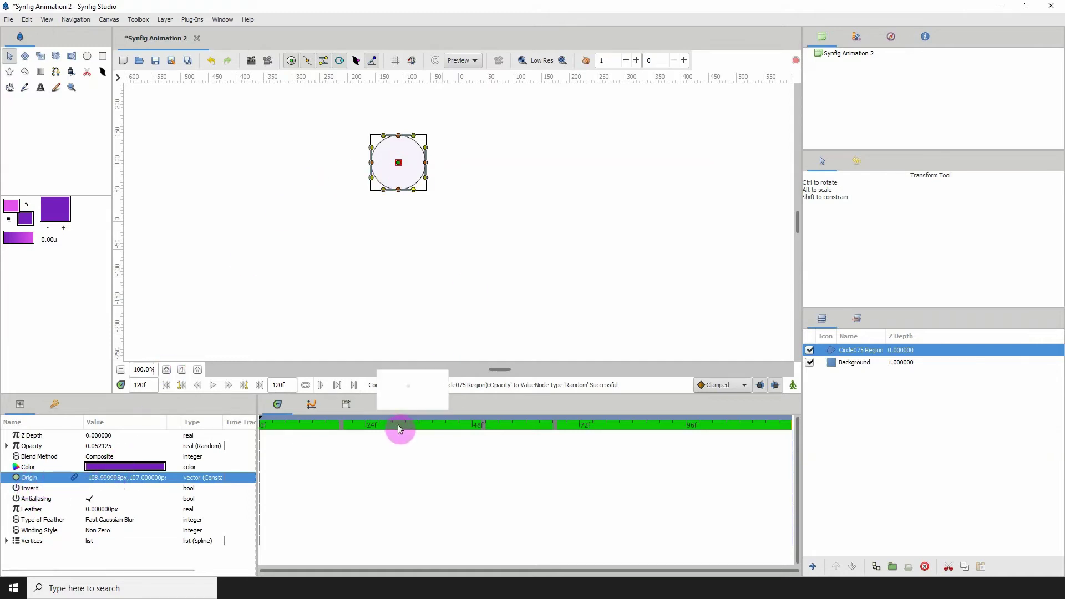
{"action": "left_click", "coordinate": [348, 424]}
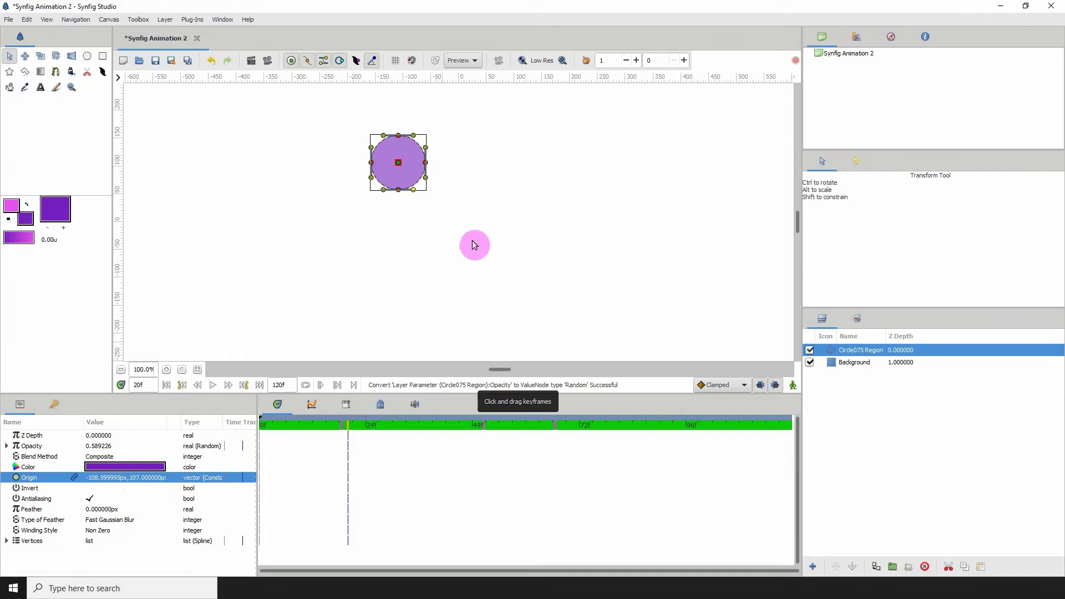
- Convert the region's Origin parameter to a Random value
{"action": "right_click", "coordinate": [97, 483]}
{"action": "mouse_move", "coordinate": [119, 490]}
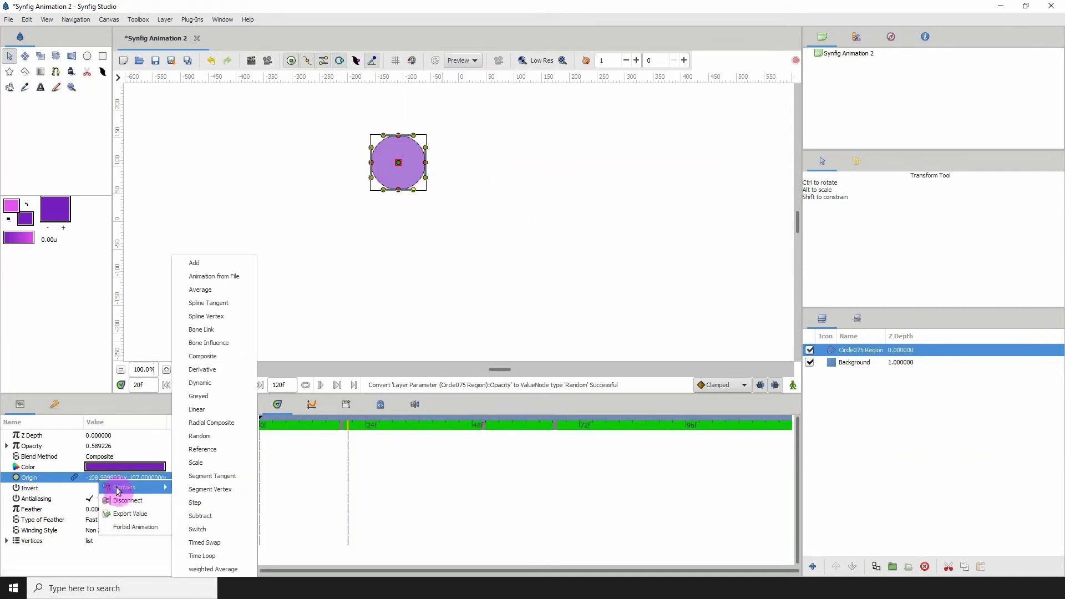
{"action": "left_click", "coordinate": [214, 436]}
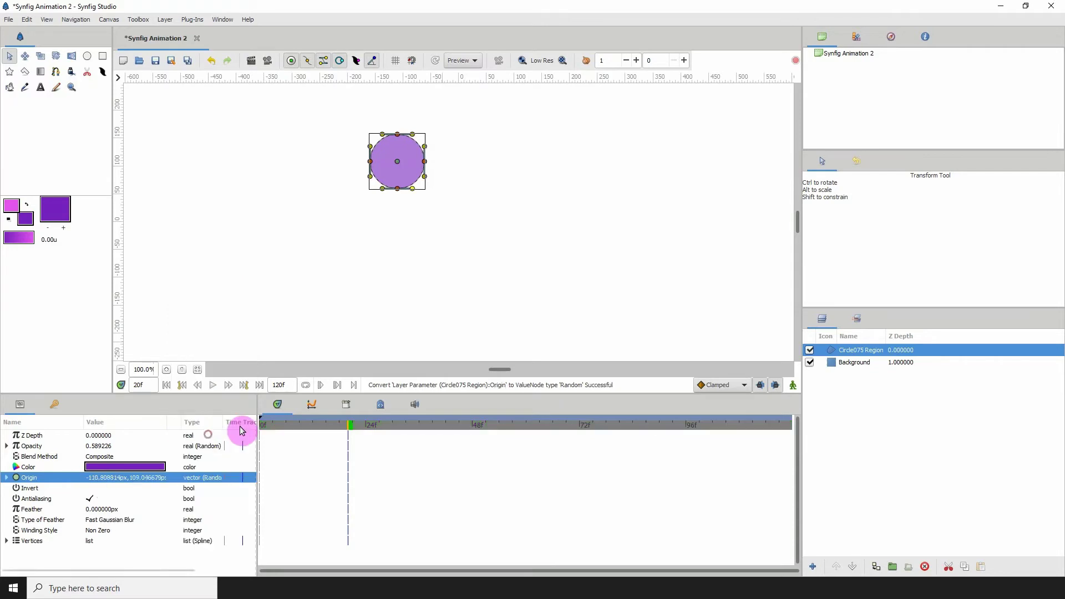
- Preview the random position and fading by playing and scrubbing the timeline from frame 0
{"action": "left_click_drag", "start_coordinate": [340, 434], "coordinate": [185, 416]}
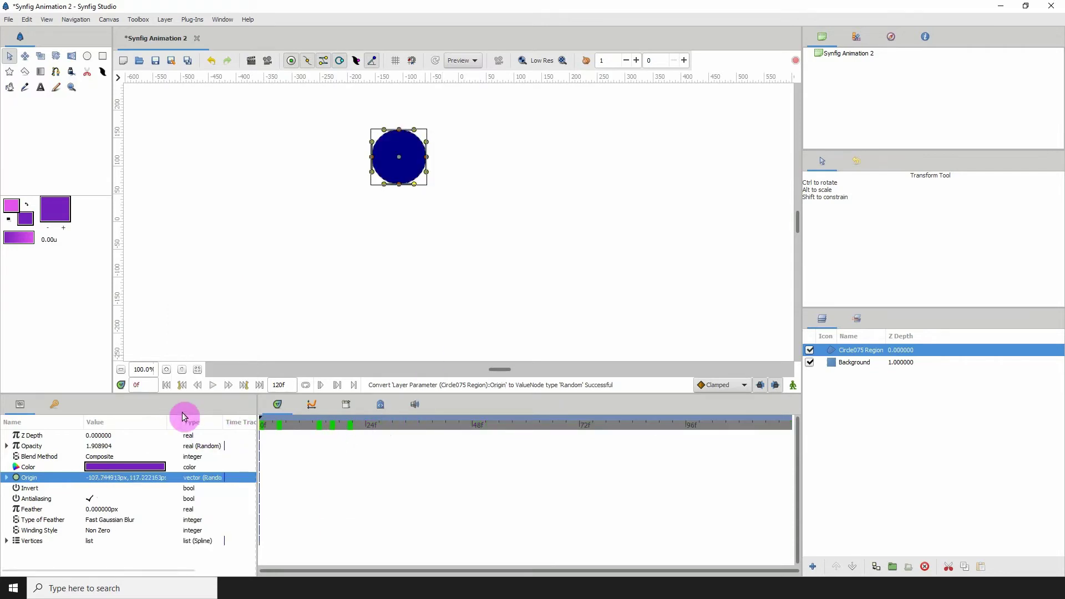
{"action": "key", "text": "space"}
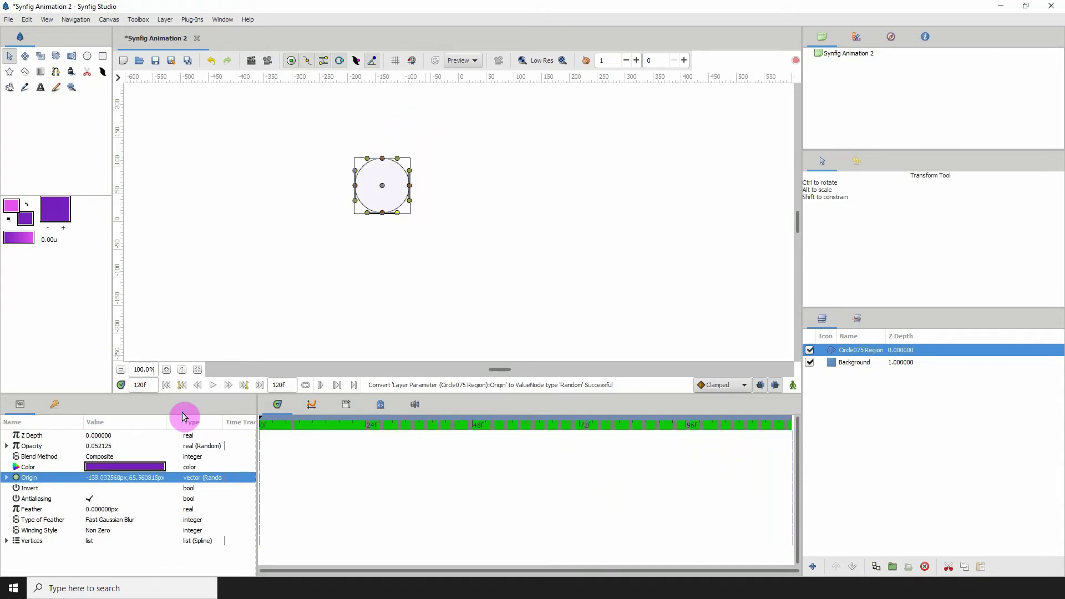
{"action": "left_click_drag", "start_coordinate": [424, 423], "coordinate": [285, 424]}
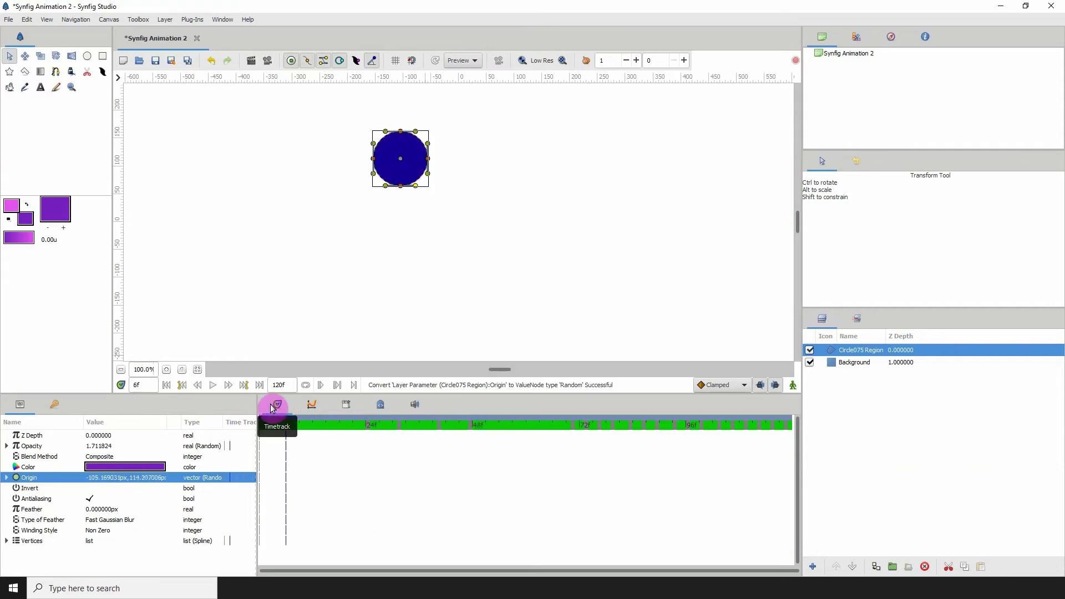
{"action": "key", "text": "space"}
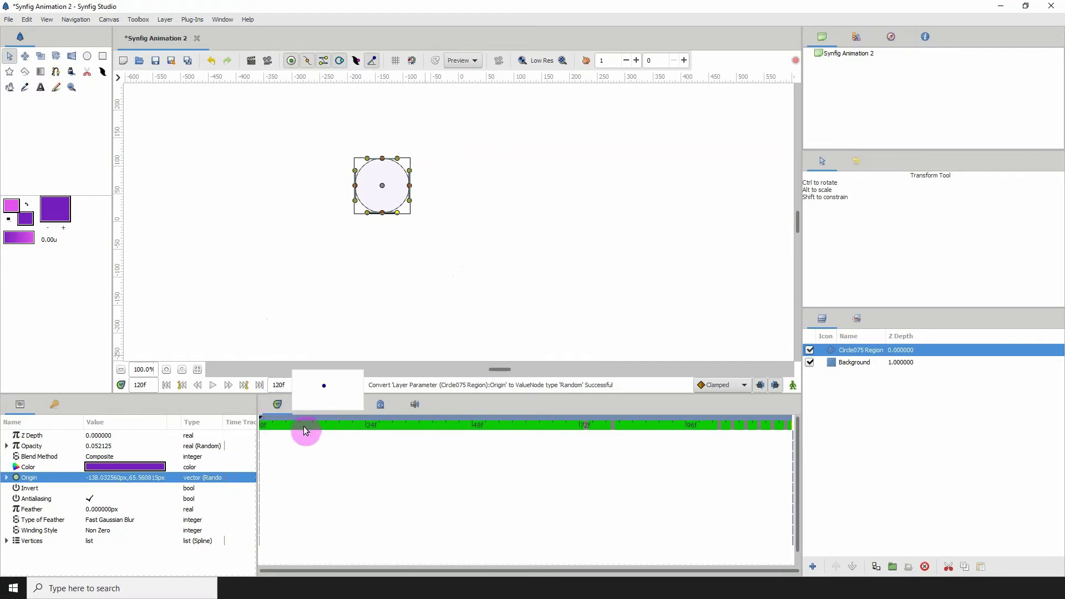
- At frame 0, draw a second purple circle right of the first and select its region layer
{"action": "left_click_drag", "start_coordinate": [304, 426], "coordinate": [278, 428]}
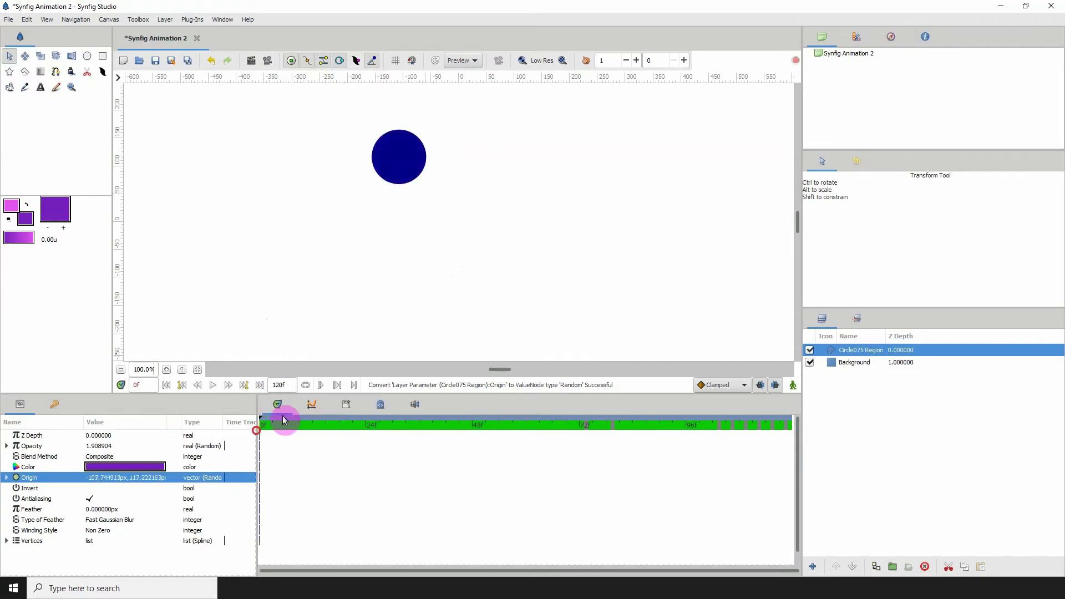
{"action": "left_click", "coordinate": [87, 55]}
{"action": "left_click_drag", "start_coordinate": [610, 234], "coordinate": [610, 234]}
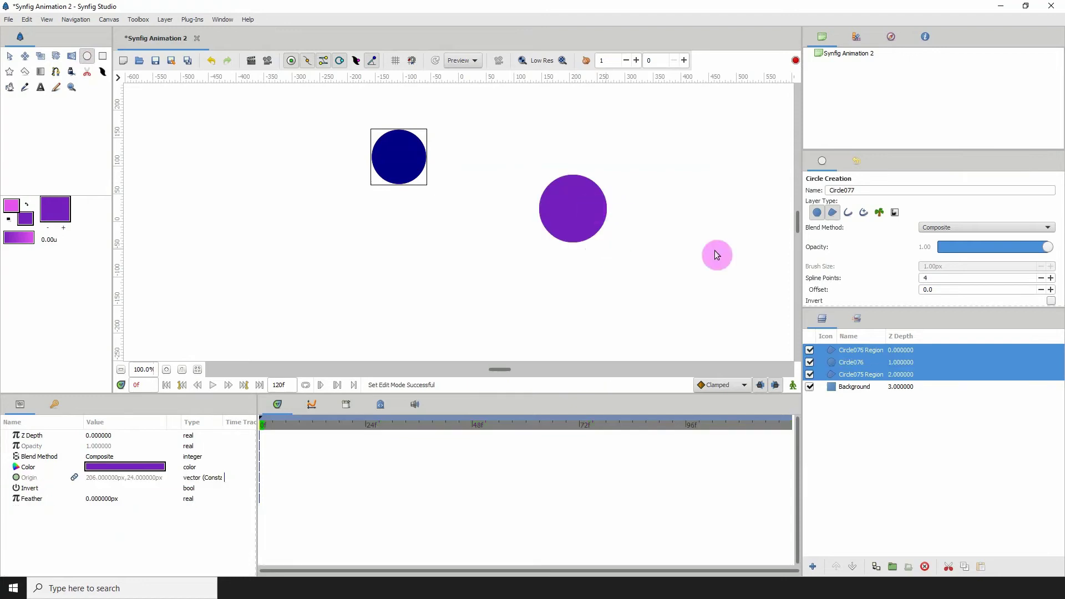
{"action": "left_click", "coordinate": [873, 355]}
{"action": "left_click", "coordinate": [913, 348]}
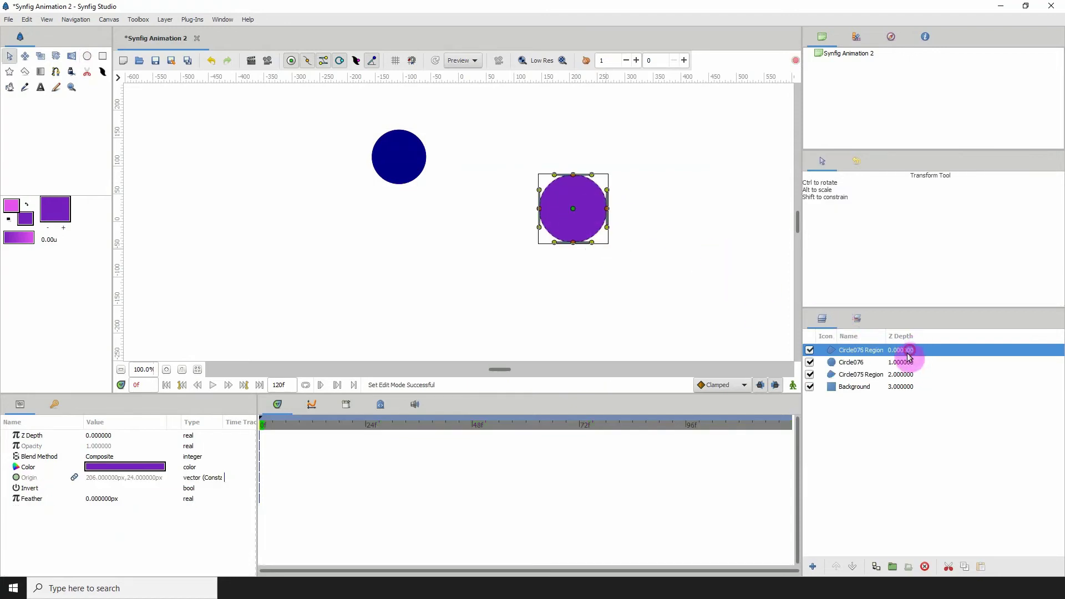
- Drag the new region's Origin from 206, 24 up and right to about 237, 50
{"action": "left_click", "coordinate": [574, 202]}
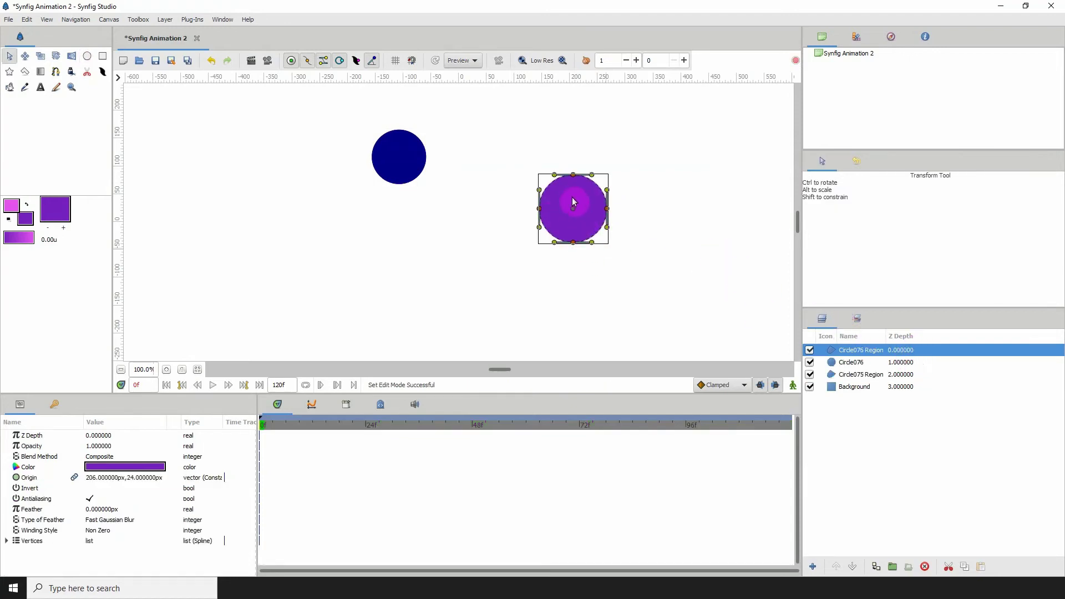
{"action": "left_click", "coordinate": [632, 196]}
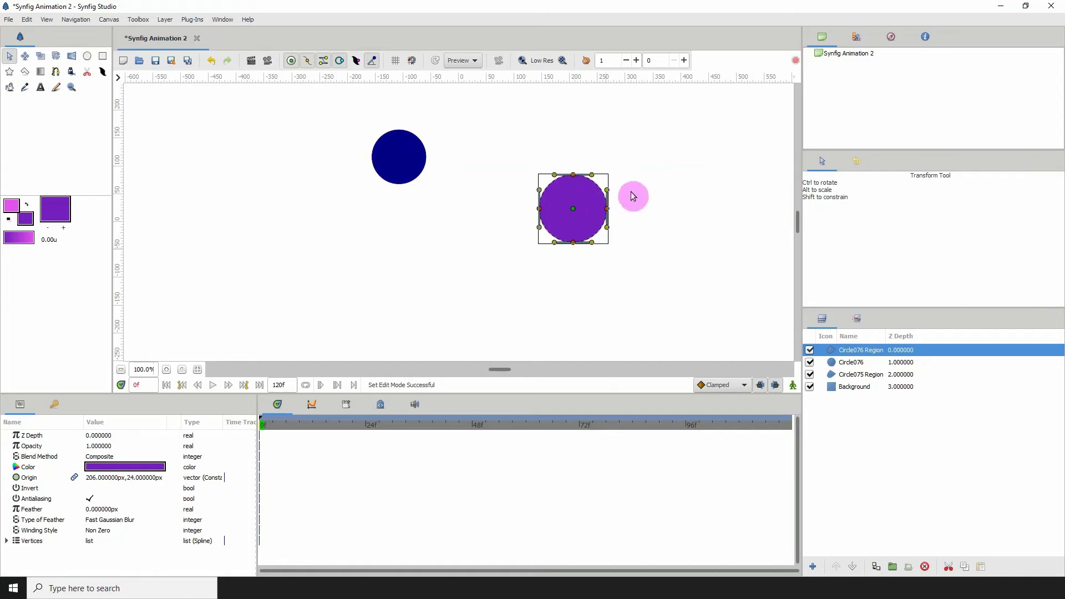
{"action": "left_click", "coordinate": [537, 216]}
{"action": "left_click", "coordinate": [573, 208]}
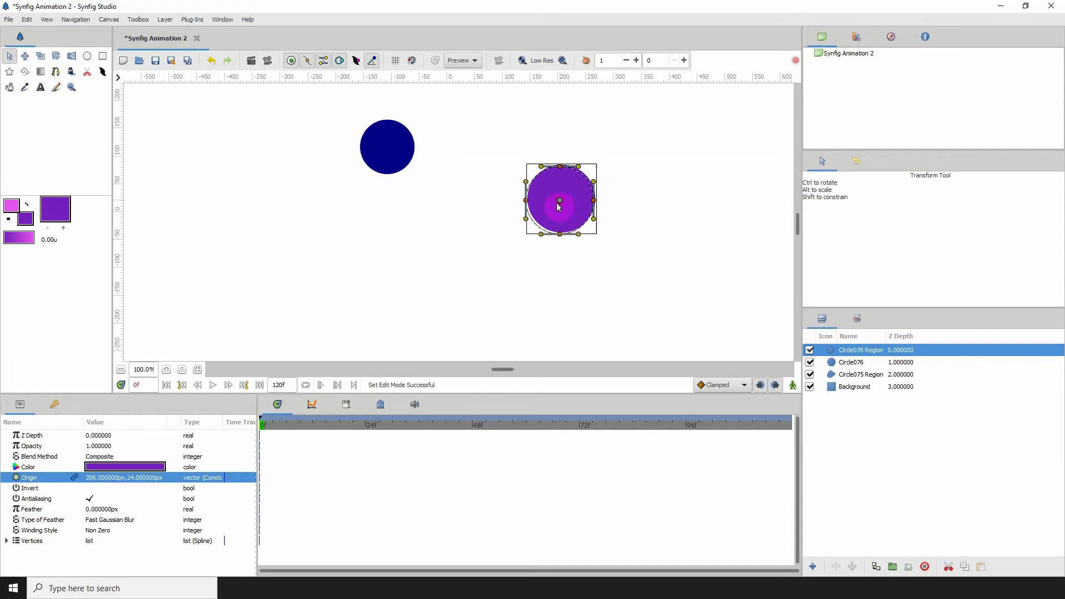
{"action": "mouse_move", "coordinate": [559, 203]}
{"action": "left_mouse_down"}
{"action": "mouse_move", "coordinate": [574, 197]}
{"action": "mouse_move", "coordinate": [559, 241]}
{"action": "mouse_move", "coordinate": [504, 240]}
{"action": "mouse_move", "coordinate": [567, 175]}
{"action": "mouse_move", "coordinate": [578, 178]}
{"action": "mouse_move", "coordinate": [550, 200]}
{"action": "left_mouse_up"}
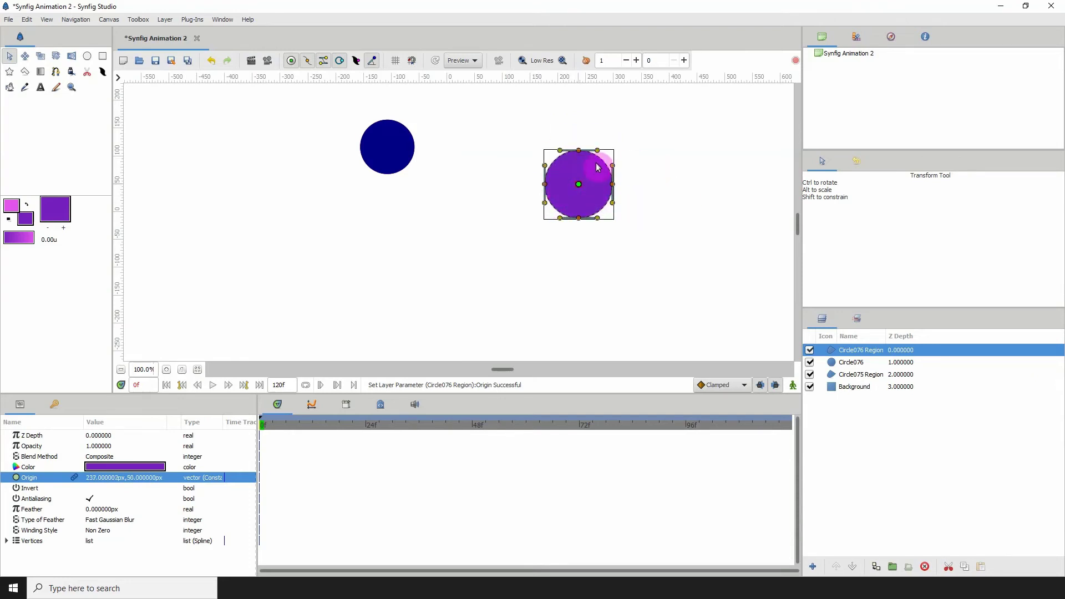
- Convert the new region's origin to a Greyed value, locking it at 237, 50
{"action": "right_click", "coordinate": [578, 185]}
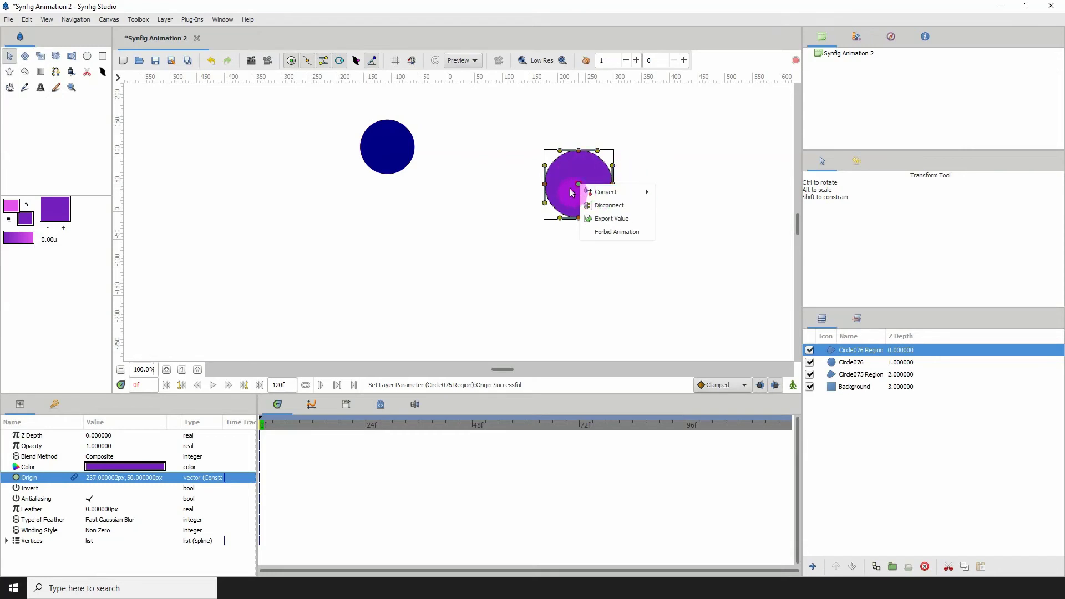
{"action": "mouse_move", "coordinate": [586, 195]}
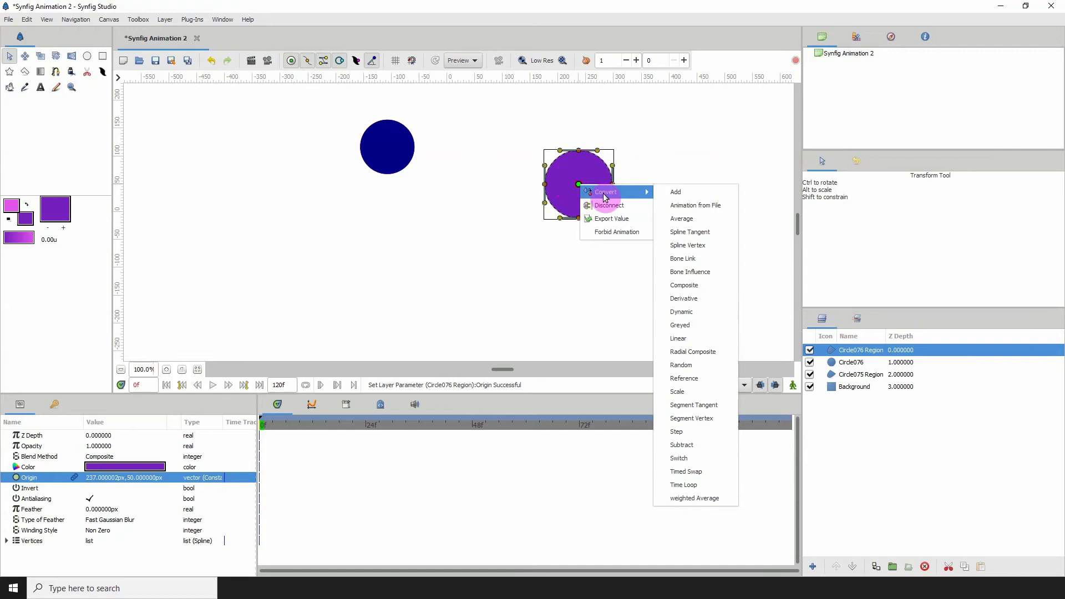
{"action": "left_click", "coordinate": [679, 326]}
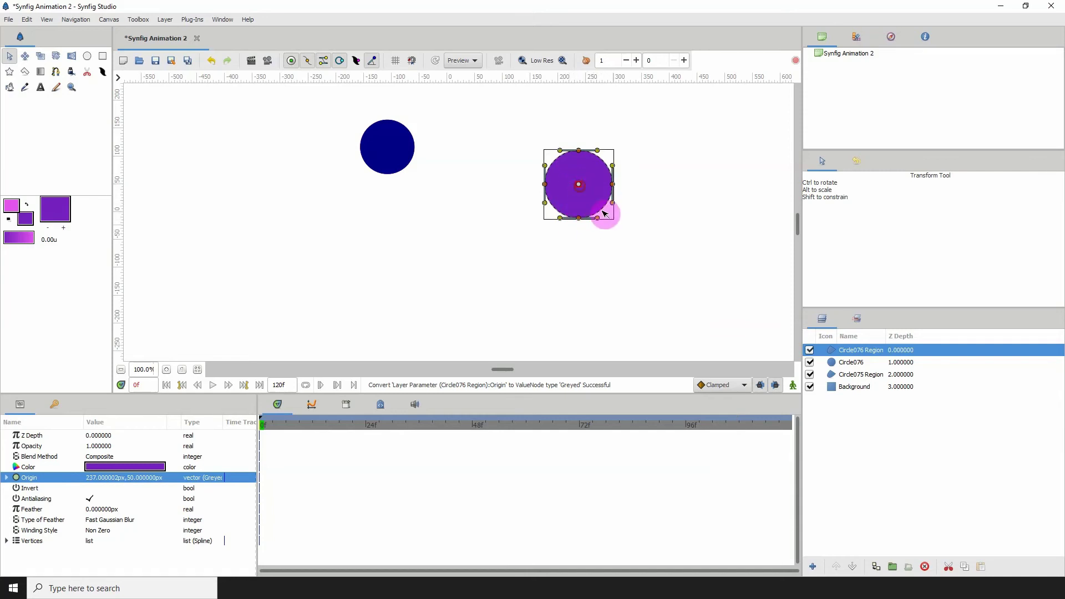
- Pull the region's right, top, left and bottom vertices outward to reshape it
{"action": "left_click_drag", "start_coordinate": [612, 183], "coordinate": [658, 183]}
{"action": "left_click_drag", "start_coordinate": [578, 153], "coordinate": [561, 118]}
{"action": "left_click_drag", "start_coordinate": [544, 183], "coordinate": [511, 191]}
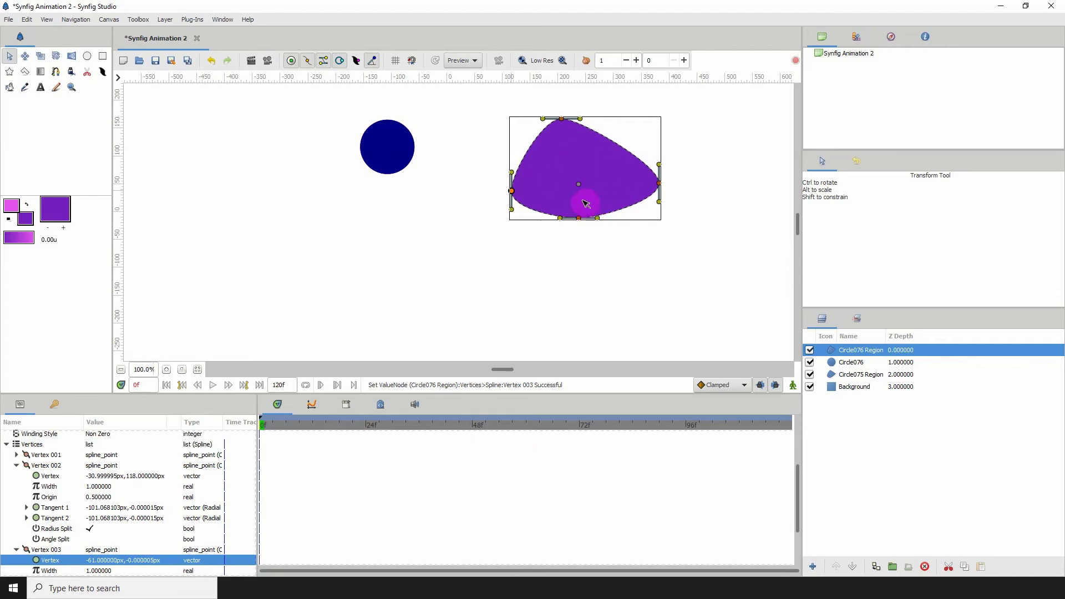
{"action": "left_click_drag", "start_coordinate": [579, 218], "coordinate": [578, 247]}
- Convert the bottom vertex to Greyed and make its tangent vertical
{"action": "right_click", "coordinate": [578, 248]}
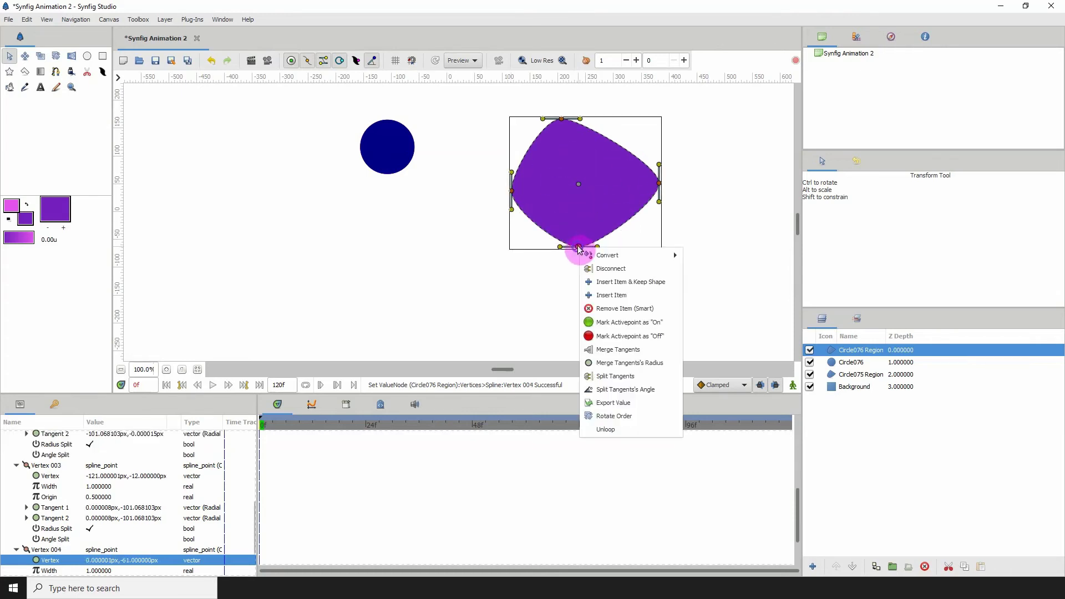
{"action": "mouse_move", "coordinate": [605, 255]}
{"action": "left_click", "coordinate": [704, 335]}
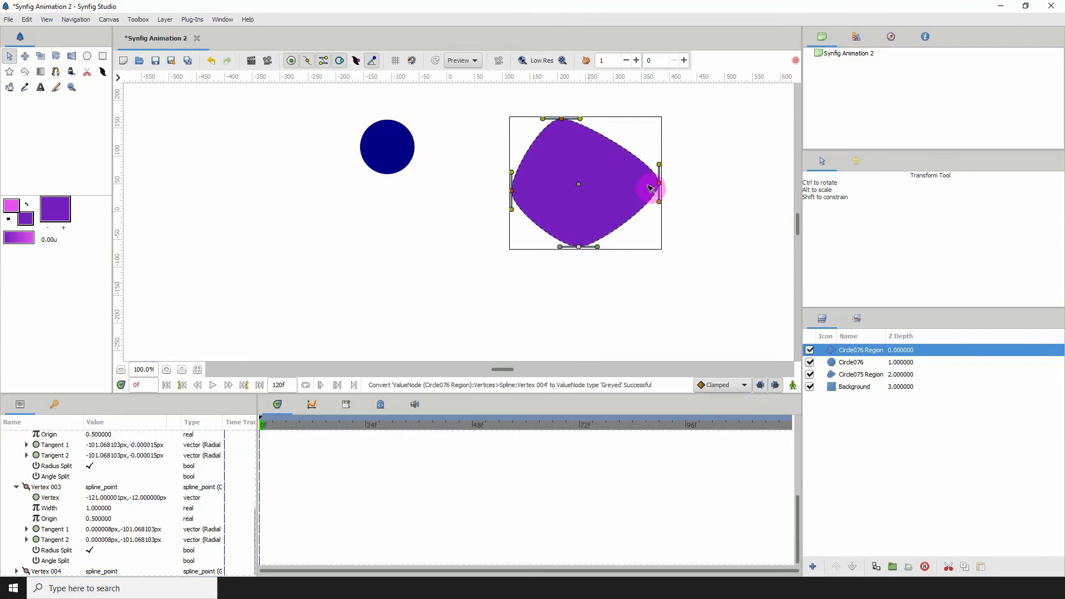
{"action": "left_click_drag", "start_coordinate": [578, 248], "coordinate": [580, 252]}
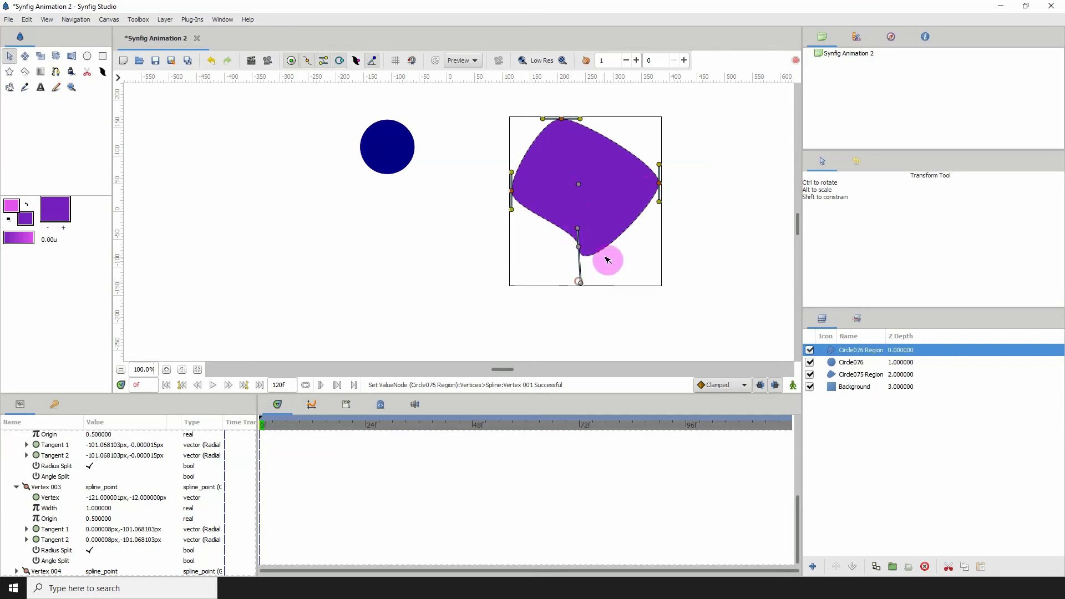
- Tilt the right vertex's tangent, pull the left vertex up-left and the right vertex up and outward
{"action": "left_click_drag", "start_coordinate": [660, 204], "coordinate": [676, 209]}
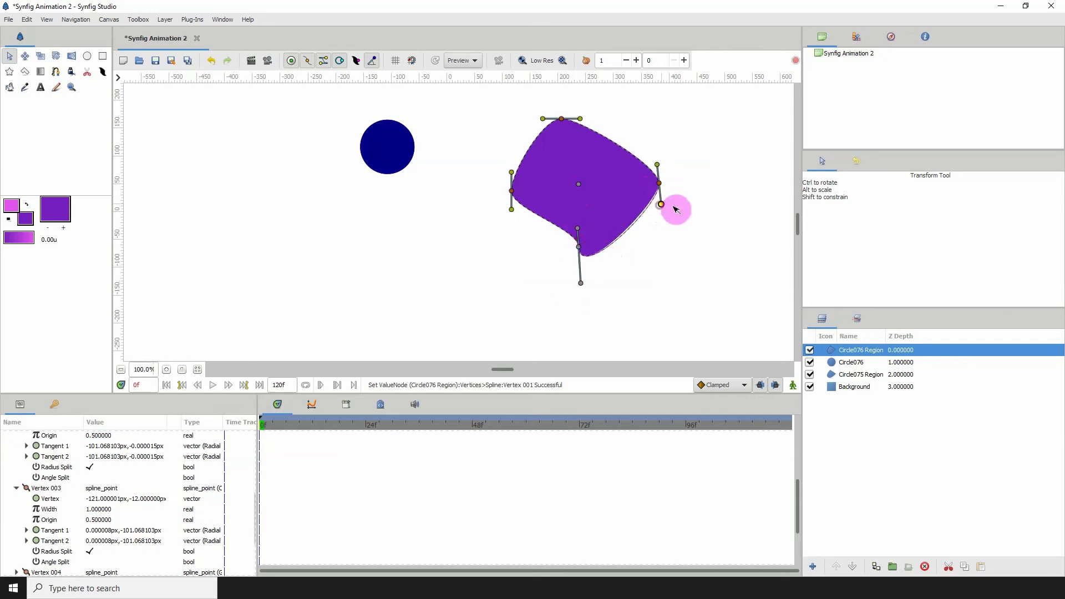
{"action": "left_click_drag", "start_coordinate": [510, 190], "coordinate": [474, 166]}
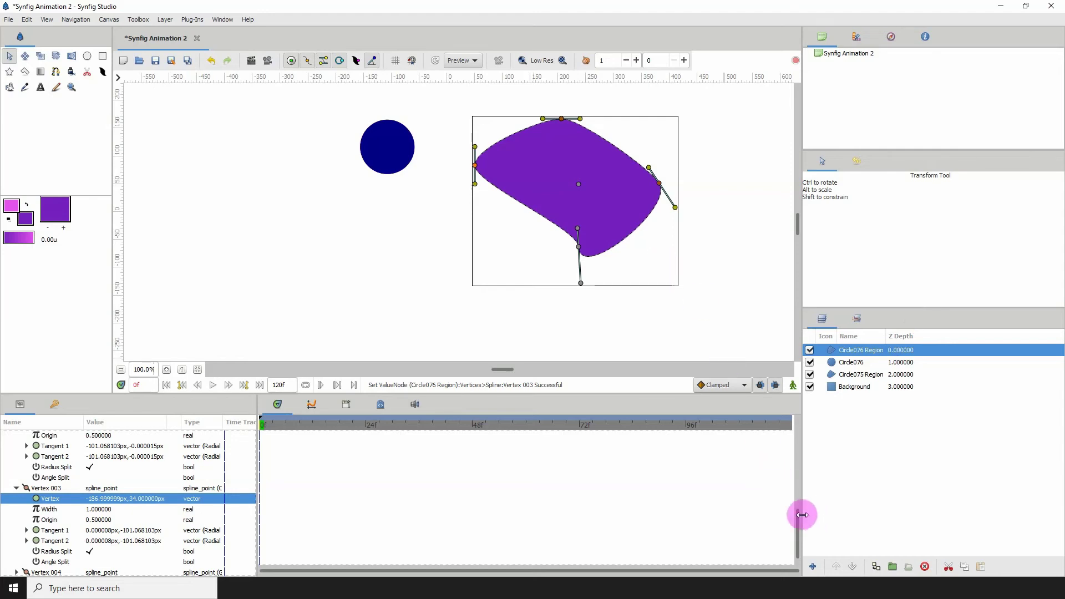
{"action": "left_click_drag", "start_coordinate": [803, 510], "coordinate": [822, 417]}
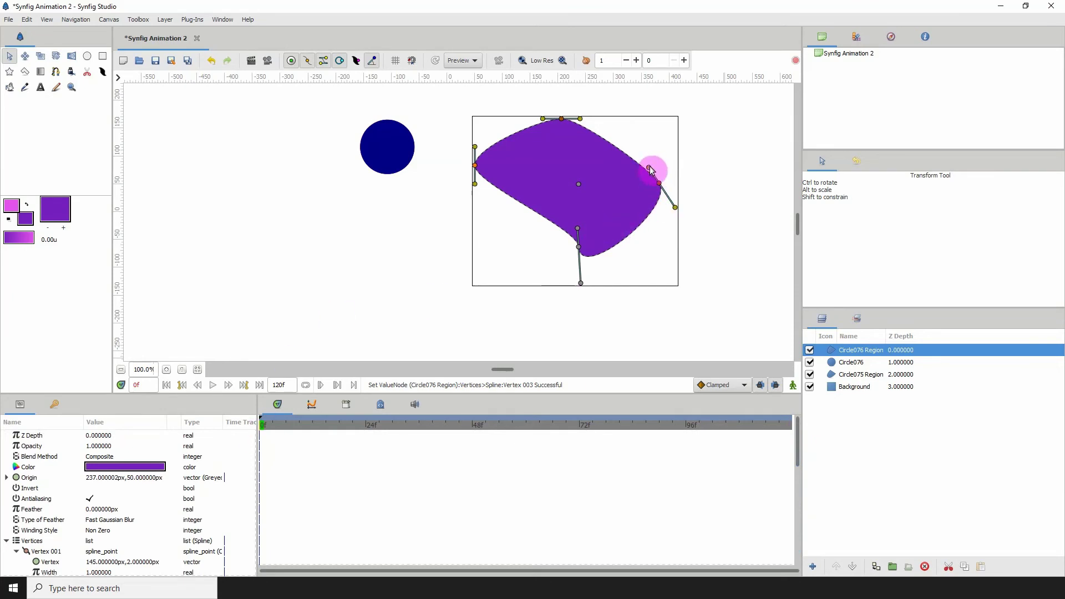
{"action": "left_click_drag", "start_coordinate": [659, 187], "coordinate": [671, 169]}
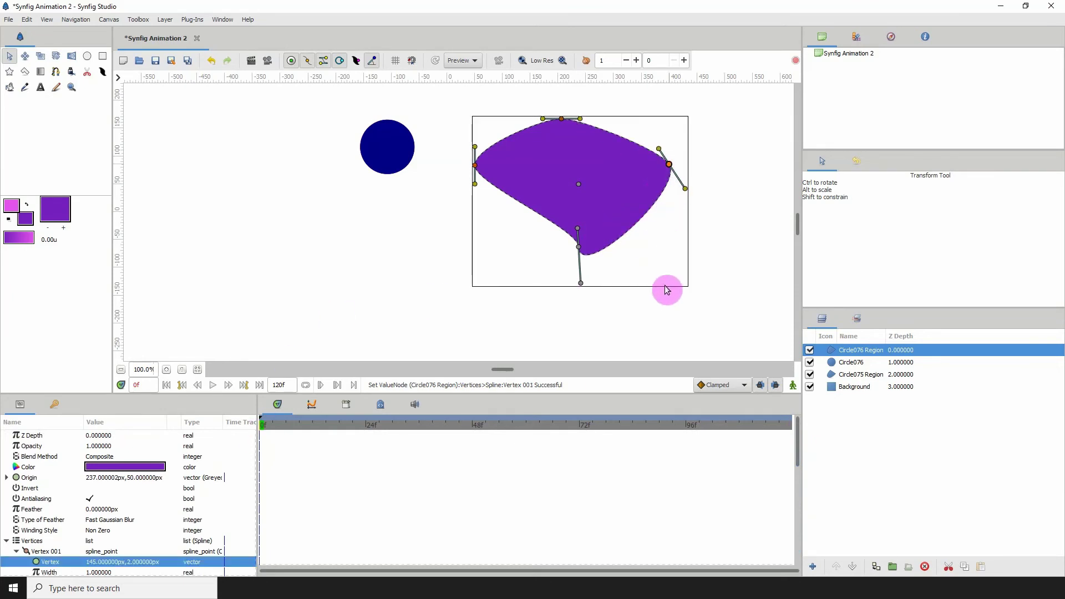
- Select the purple region's Origin parameter in the Params panel
{"action": "left_click", "coordinate": [40, 449]}
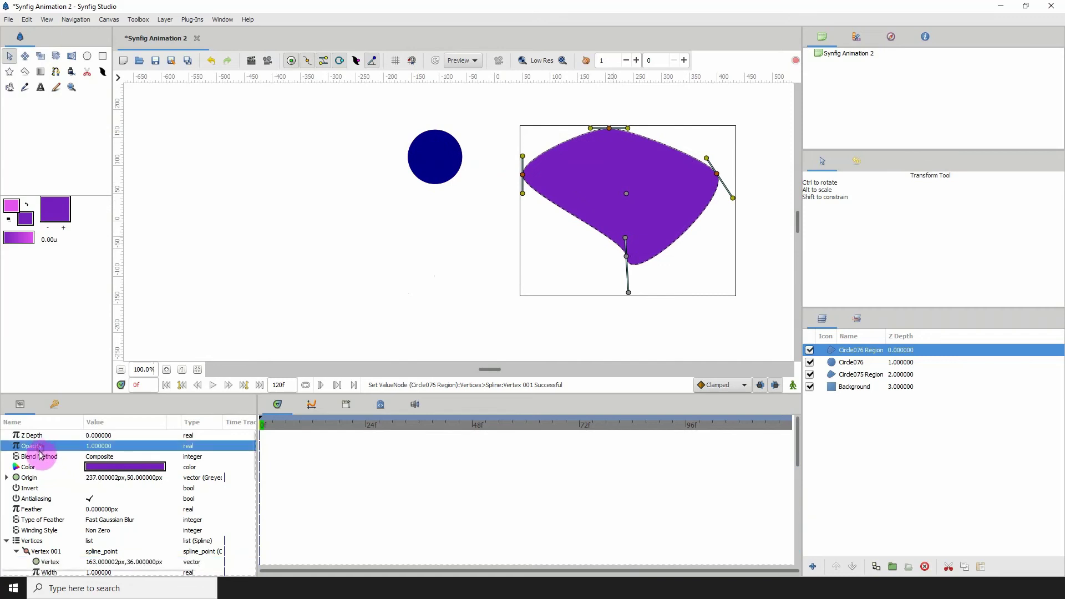
{"action": "left_click", "coordinate": [48, 479]}
{"action": "left_click", "coordinate": [41, 496]}
{"action": "left_click", "coordinate": [48, 478]}
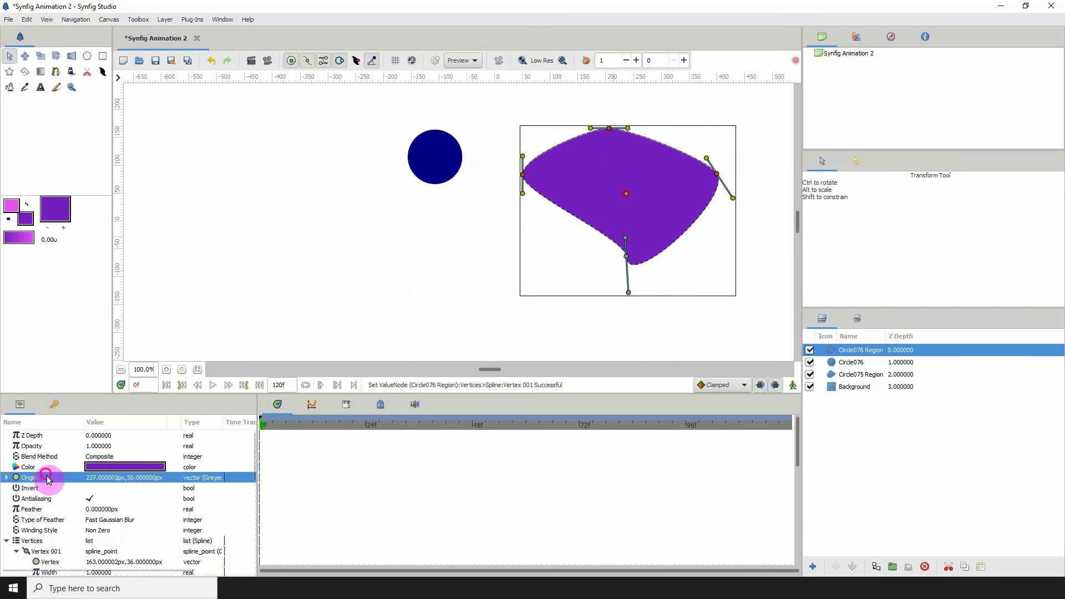
{"action": "left_click", "coordinate": [96, 458]}
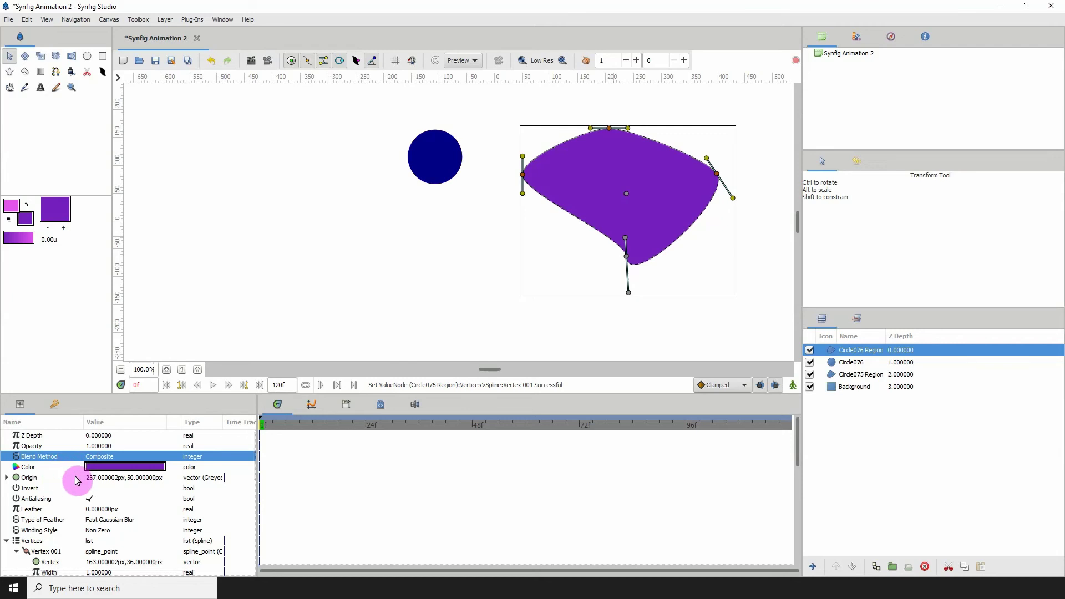
{"action": "left_click", "coordinate": [84, 480]}
- Bring up the Origin's convert options, then dismiss them without converting
{"action": "right_click", "coordinate": [86, 484]}
{"action": "mouse_move", "coordinate": [108, 493]}
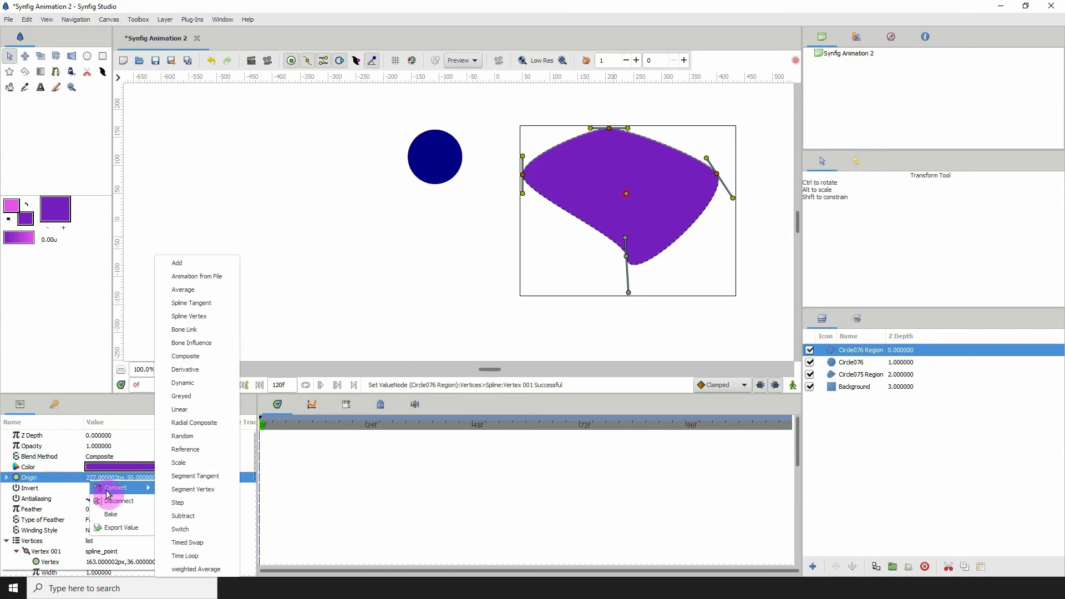
{"action": "left_click", "coordinate": [39, 490]}
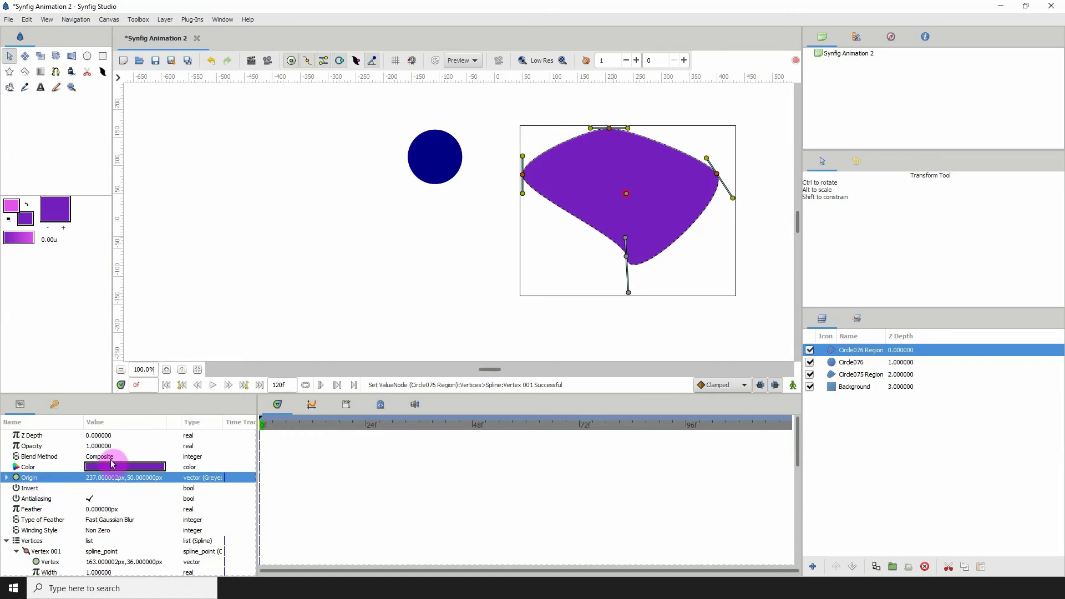
- Convert the Origin to a Scale value, expand it, and make the Params panel taller
{"action": "right_click", "coordinate": [134, 480]}
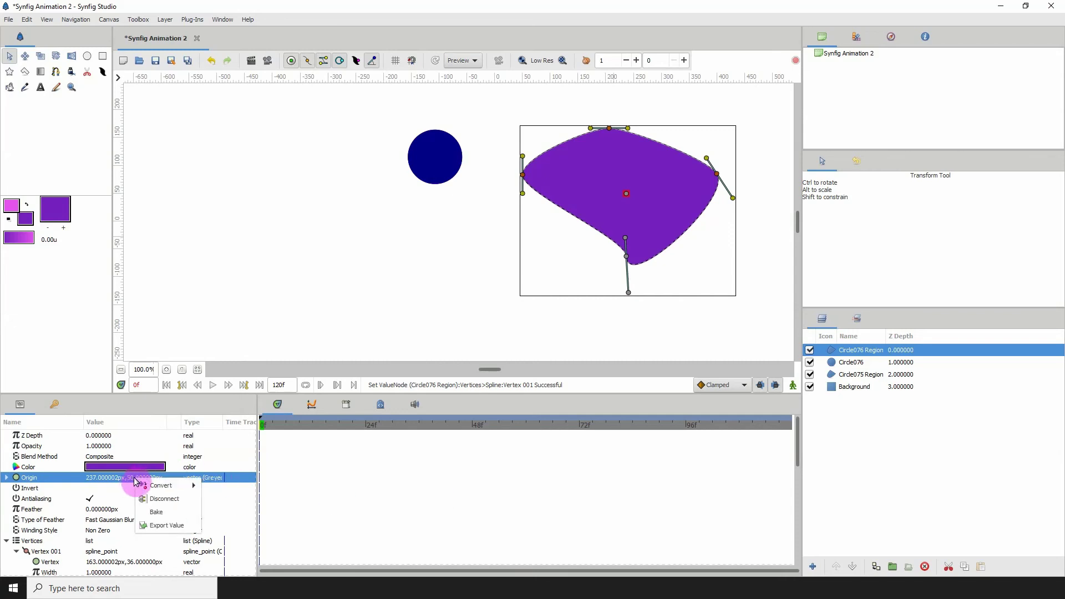
{"action": "mouse_move", "coordinate": [160, 488]}
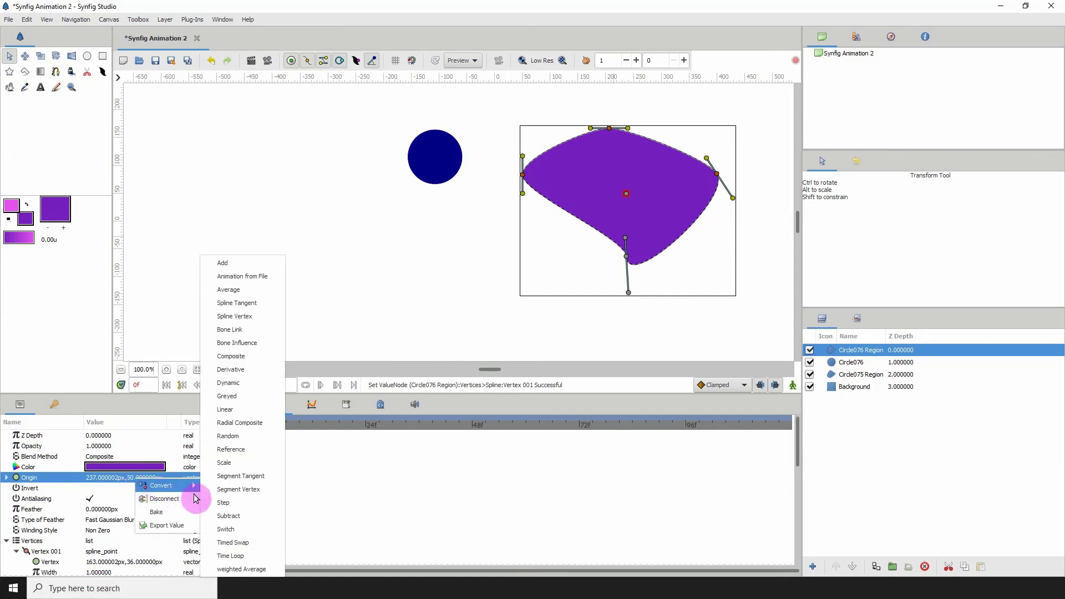
{"action": "left_click", "coordinate": [224, 462]}
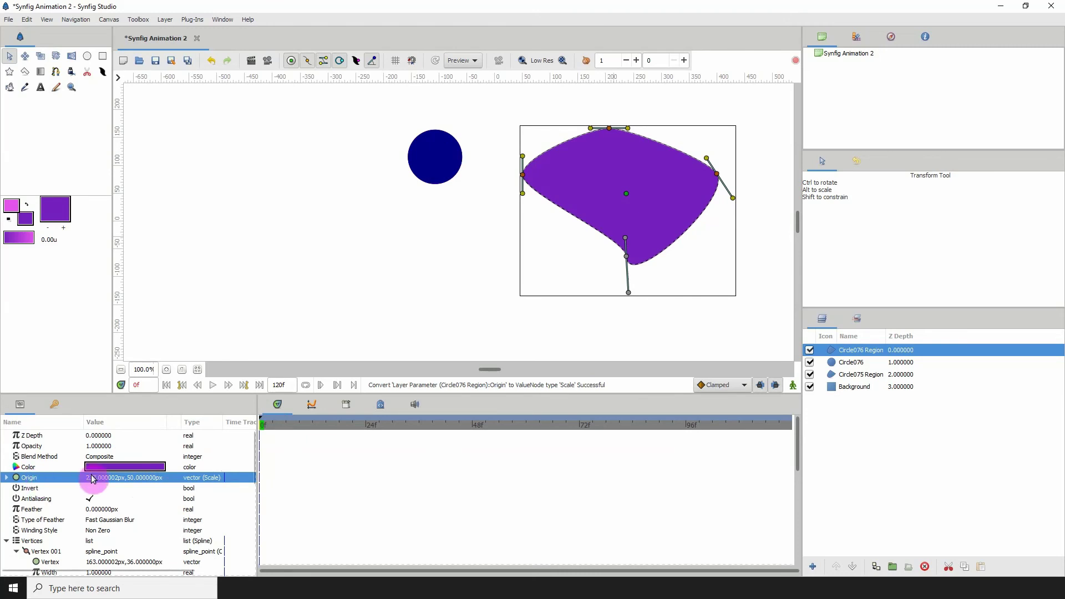
{"action": "left_click", "coordinate": [7, 477]}
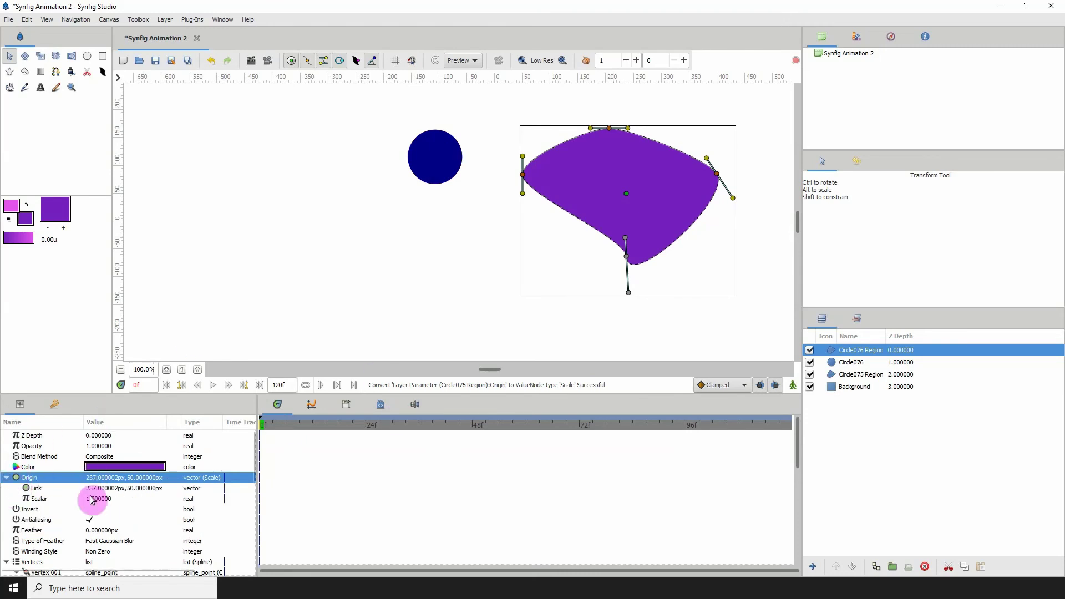
{"action": "left_click_drag", "start_coordinate": [364, 397], "coordinate": [380, 331]}
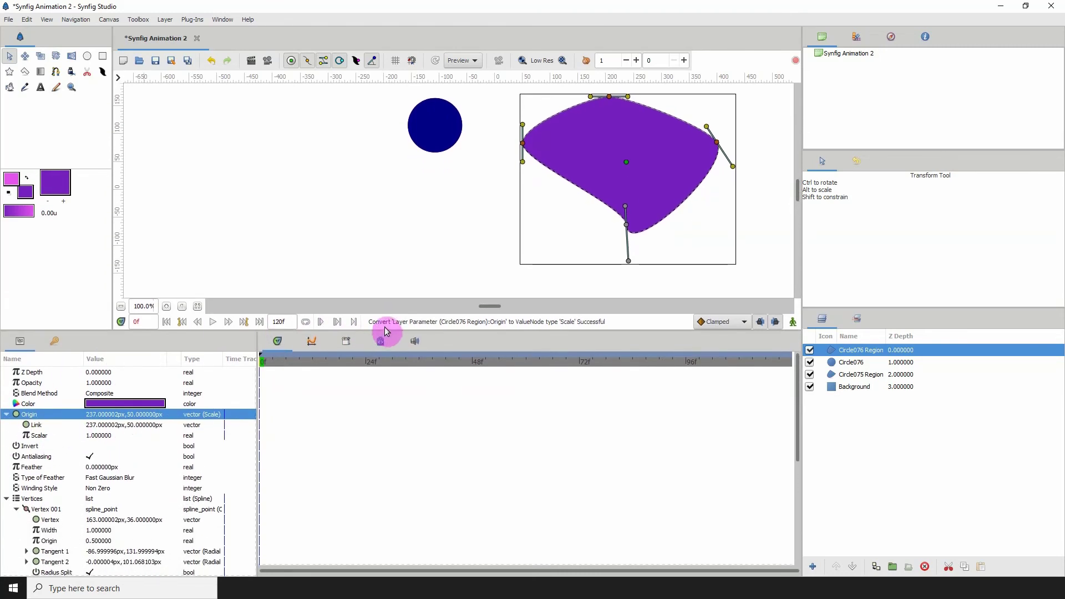
- Inspect the Origin's Link and Scalar sub-parameters and begin editing Scalar
{"action": "left_click", "coordinate": [78, 425]}
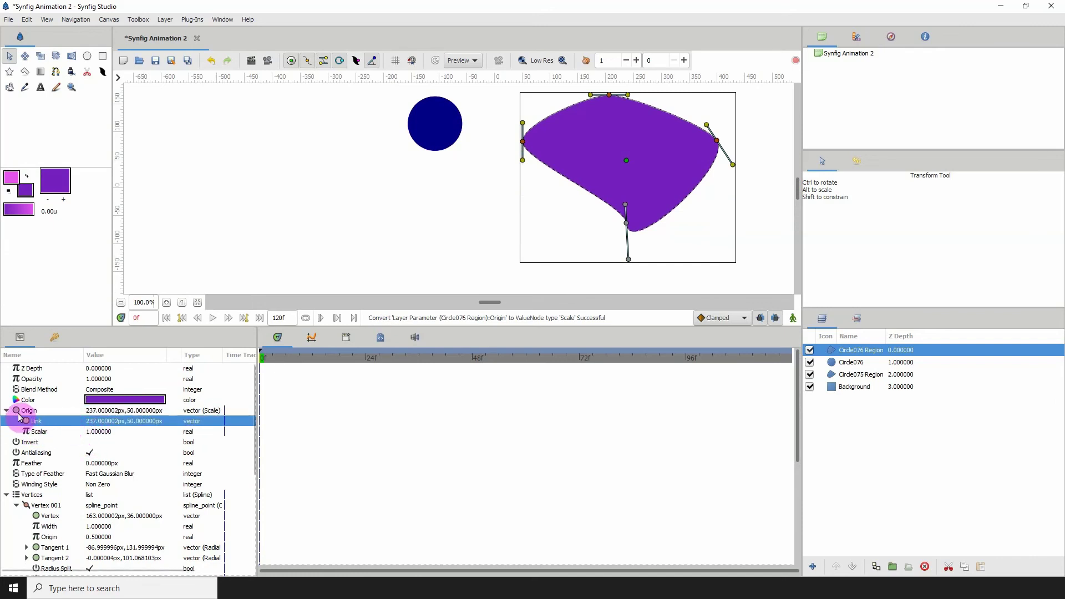
{"action": "left_click", "coordinate": [98, 433]}
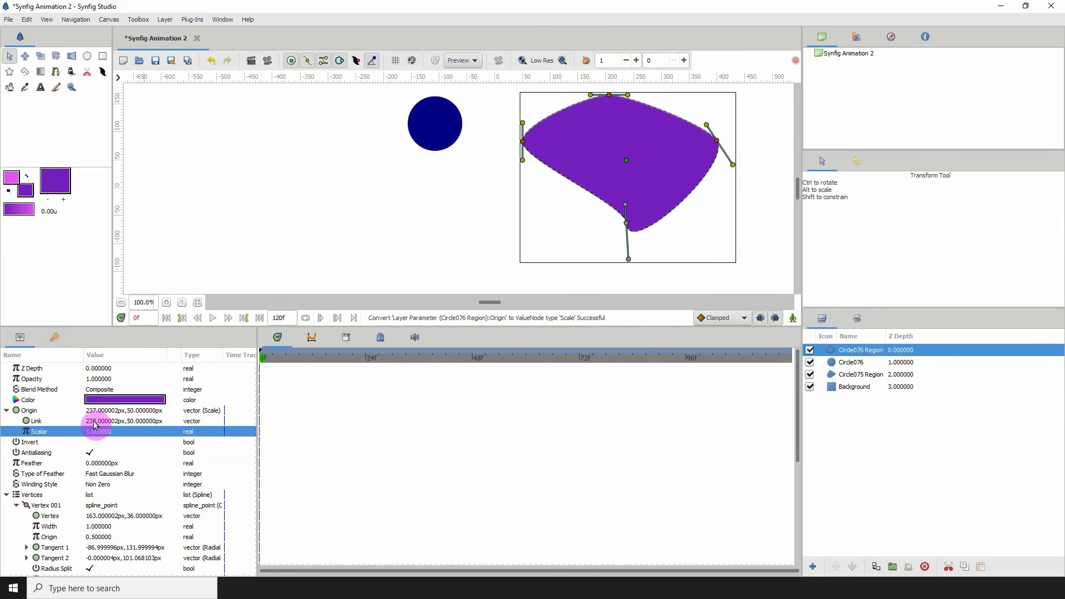
{"action": "left_click", "coordinate": [126, 414]}
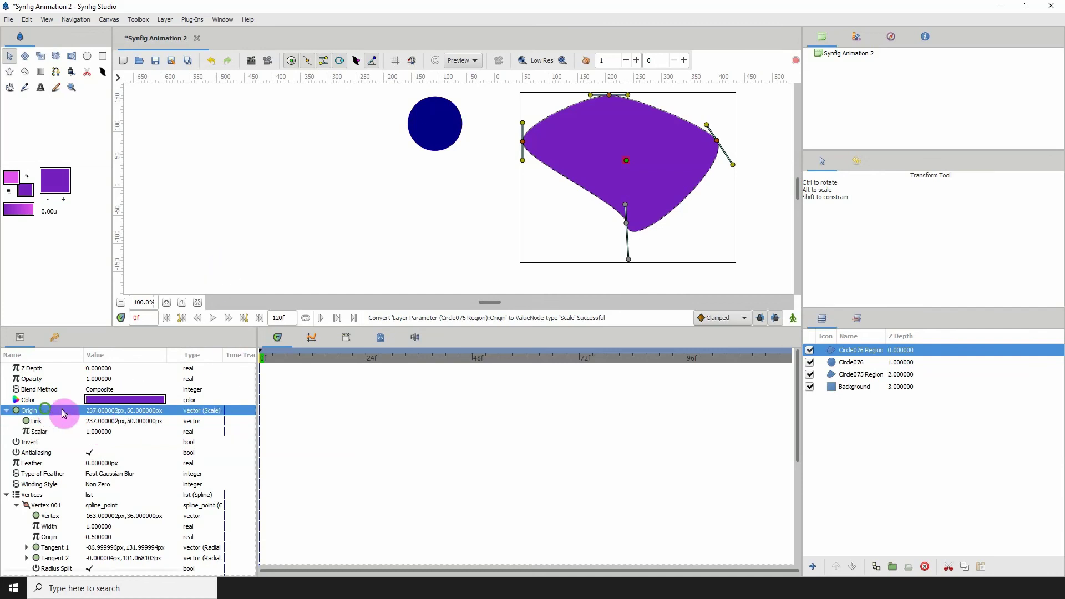
{"action": "left_click", "coordinate": [96, 432]}
{"action": "left_click", "coordinate": [123, 432]}
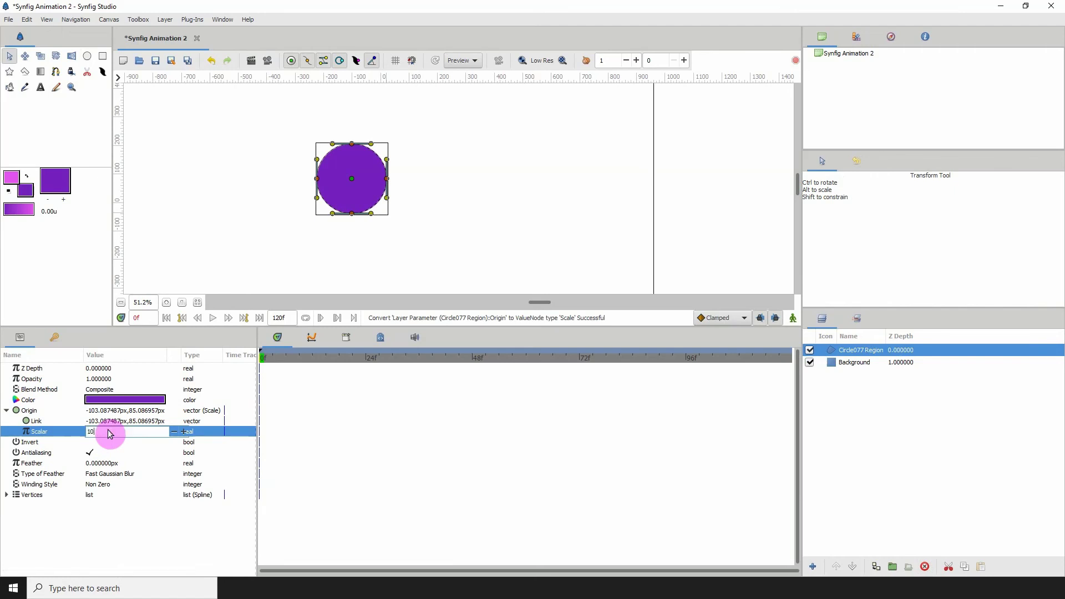
- Set Scalar to 10, zoom out, and drag the circle back inside the frame's top-left
{"action": "key", "text": "Return"}
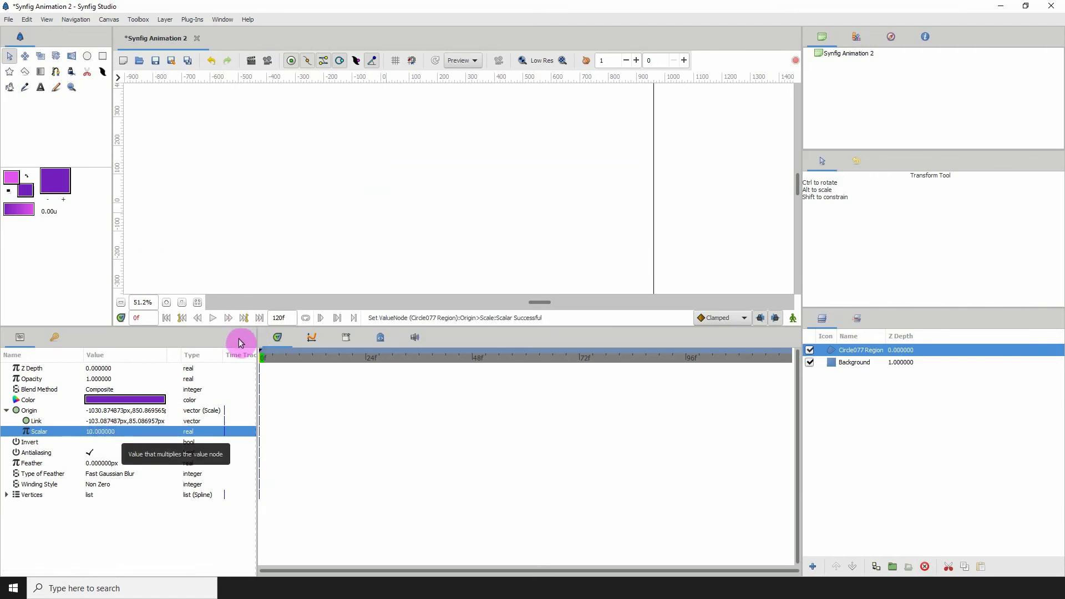
{"action": "left_click", "coordinate": [121, 304]}
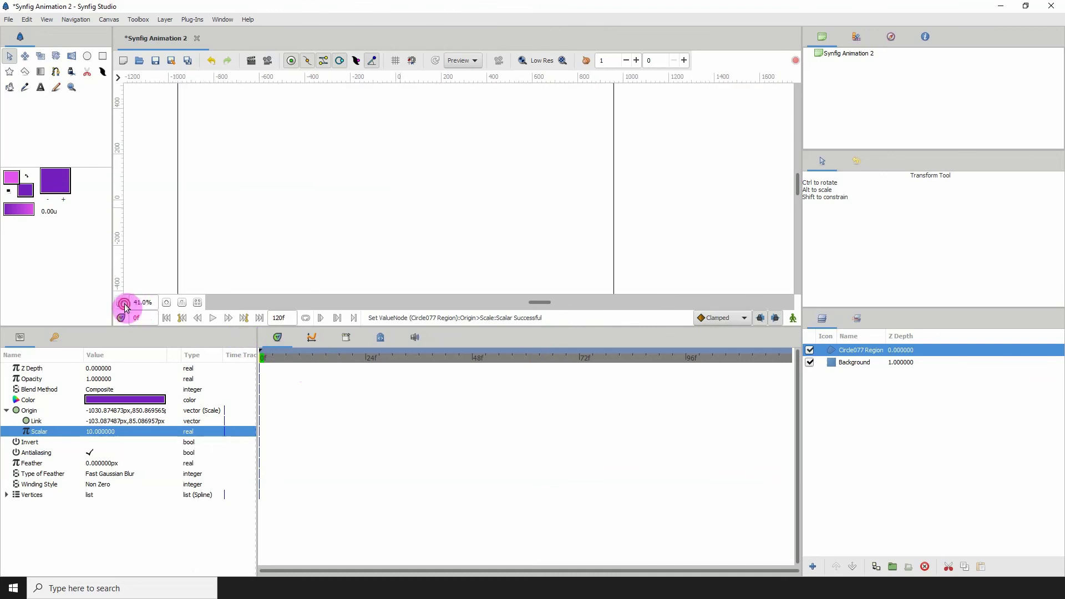
{"action": "left_click", "coordinate": [123, 303]}
{"action": "left_click", "coordinate": [124, 303]}
{"action": "left_click", "coordinate": [123, 303]}
{"action": "left_click", "coordinate": [124, 303]}
{"action": "left_click", "coordinate": [335, 114]}
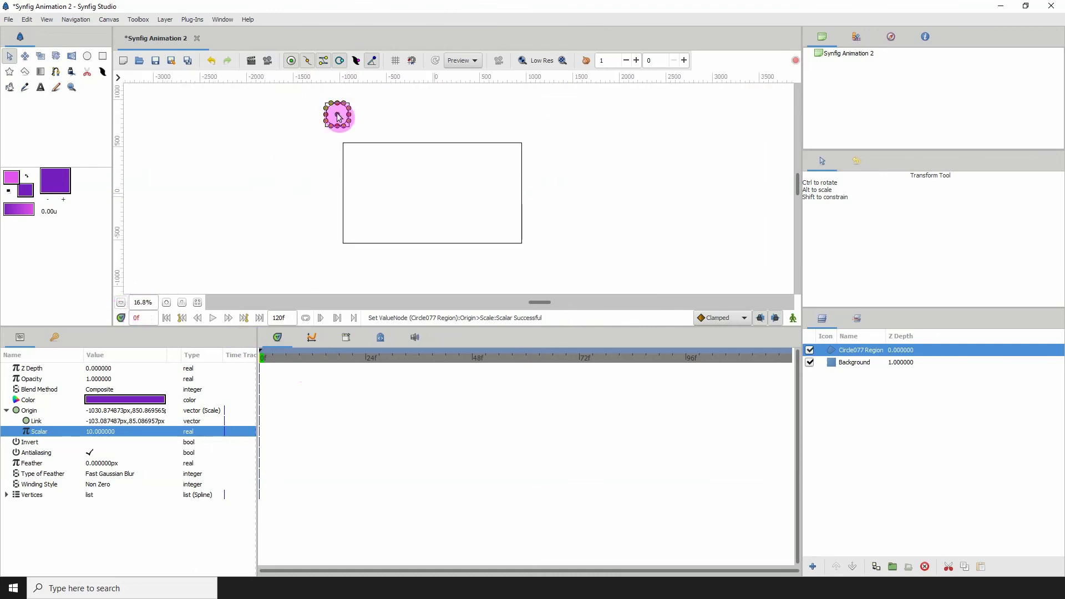
{"action": "left_click_drag", "start_coordinate": [339, 117], "coordinate": [382, 166]}
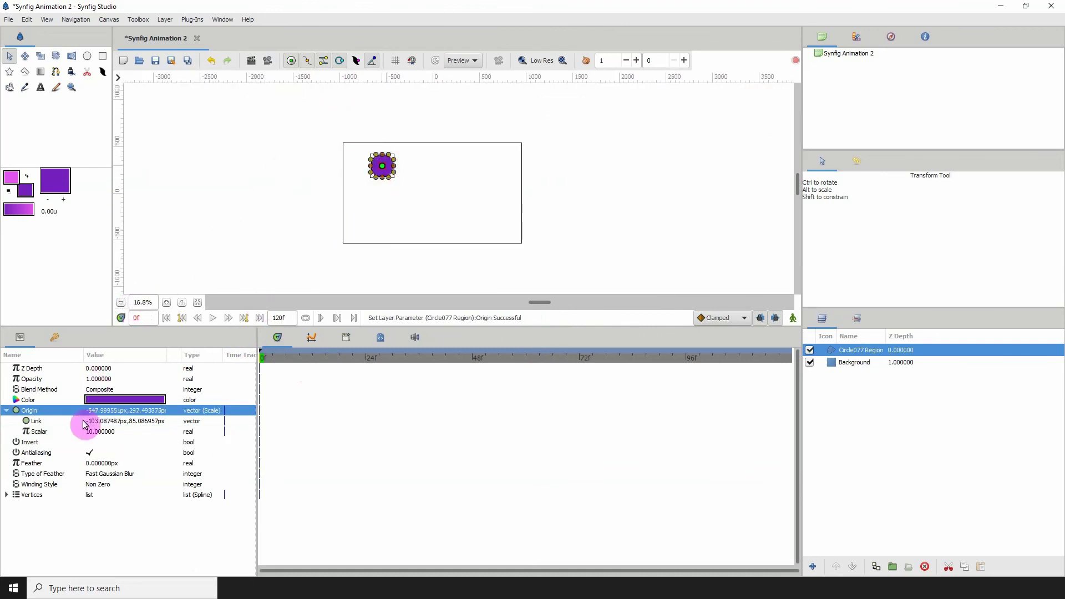
{"action": "left_click", "coordinate": [93, 432]}
{"action": "left_click", "coordinate": [132, 433]}
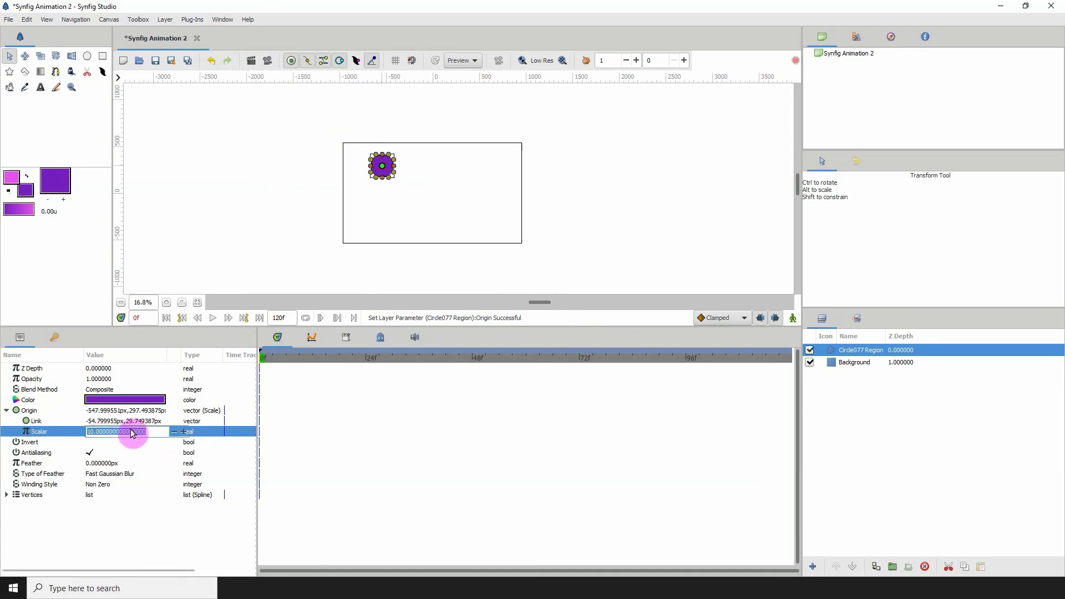
- Set the Origin Scalar to 2, centring the circle, and zoom the canvas in
{"action": "key", "text": "Return"}
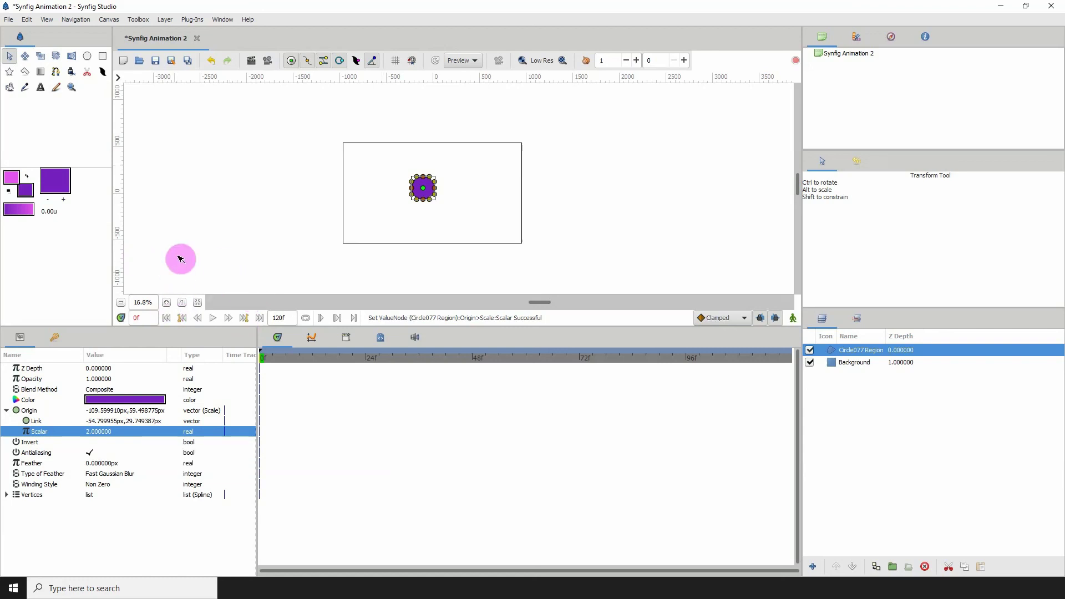
{"action": "left_click", "coordinate": [166, 302]}
{"action": "left_click", "coordinate": [165, 302]}
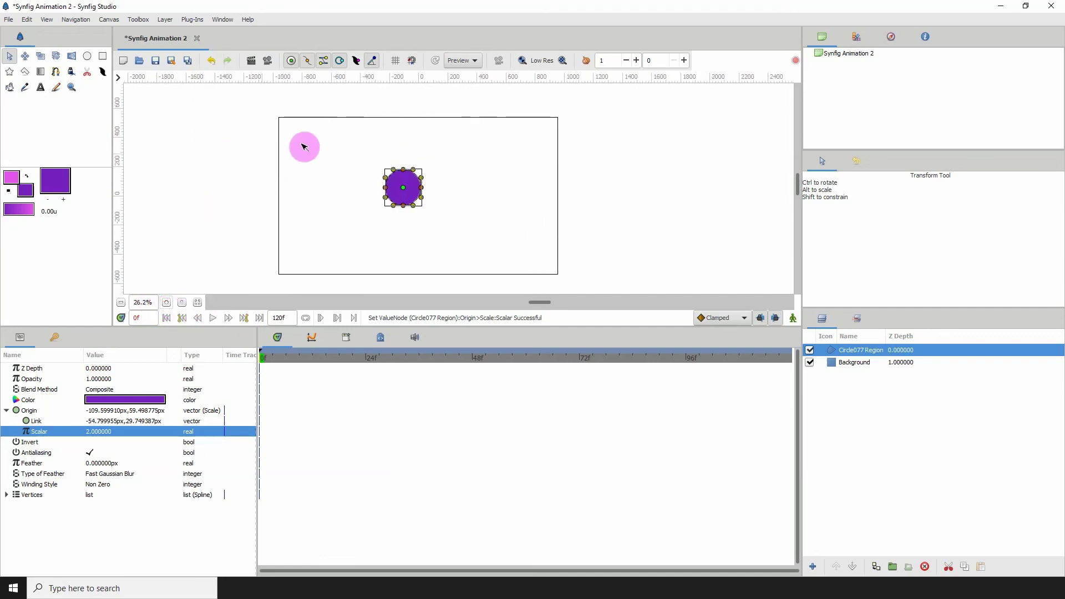
{"action": "scroll", "coordinate": [364, 226], "scroll_direction": "up", "scroll_amount": 2}
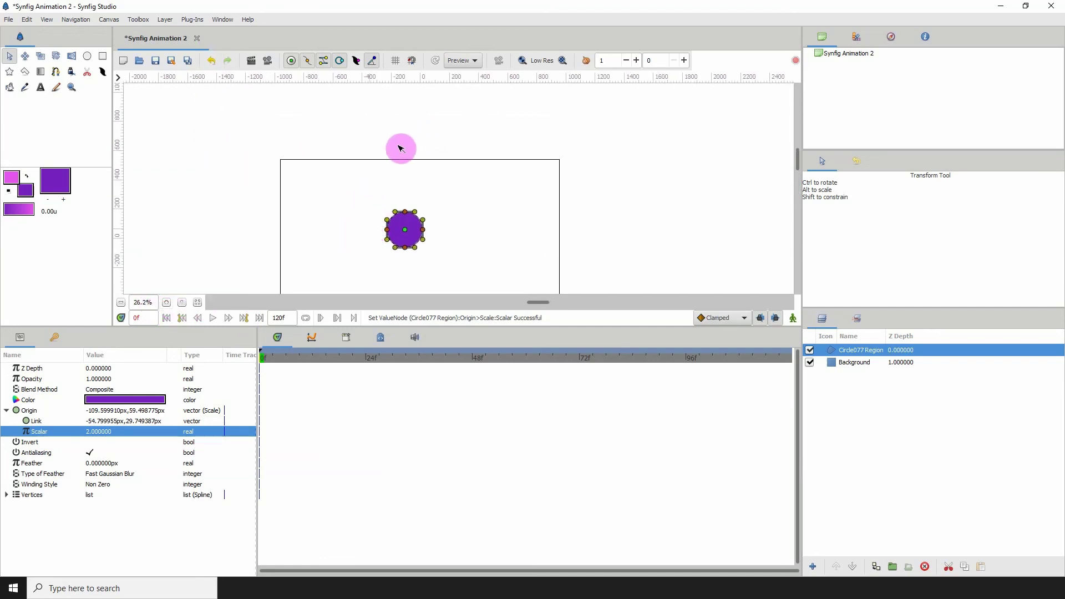